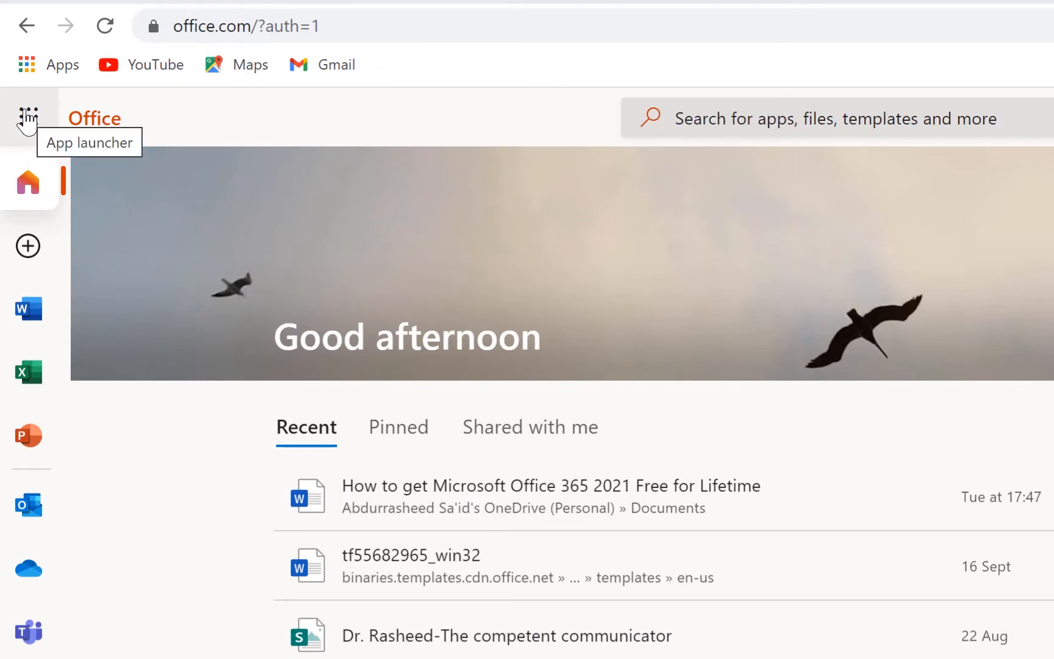
Browse the full list of Microsoft 365 apps in the app launcher and close it
click(28, 119)
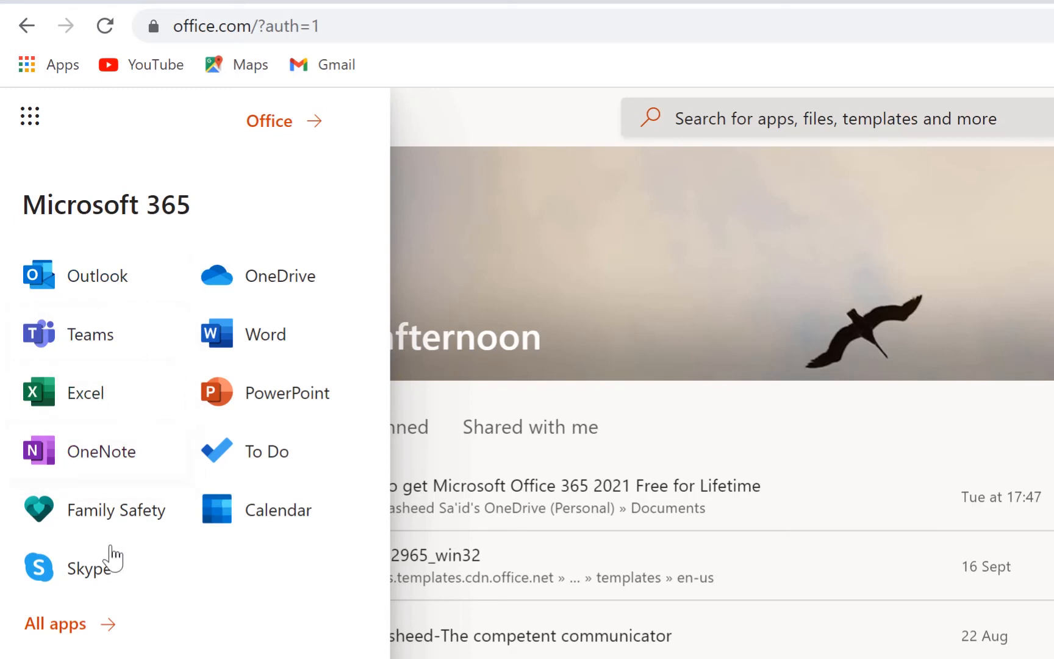
click(61, 624)
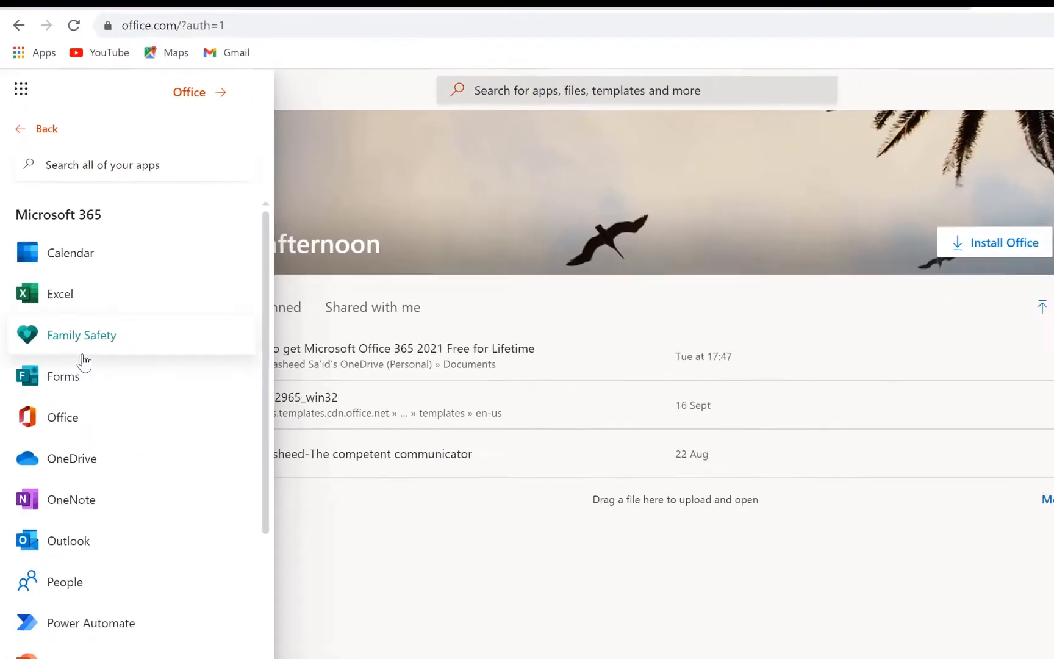
scroll(84, 363, down, 5)
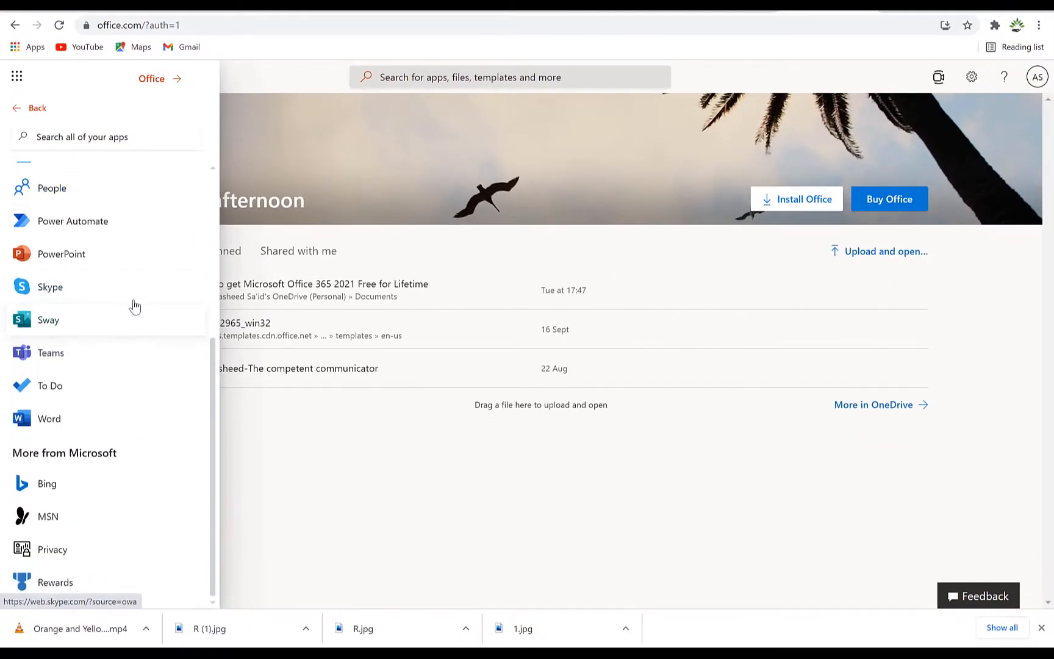
scroll(91, 303, up, 5)
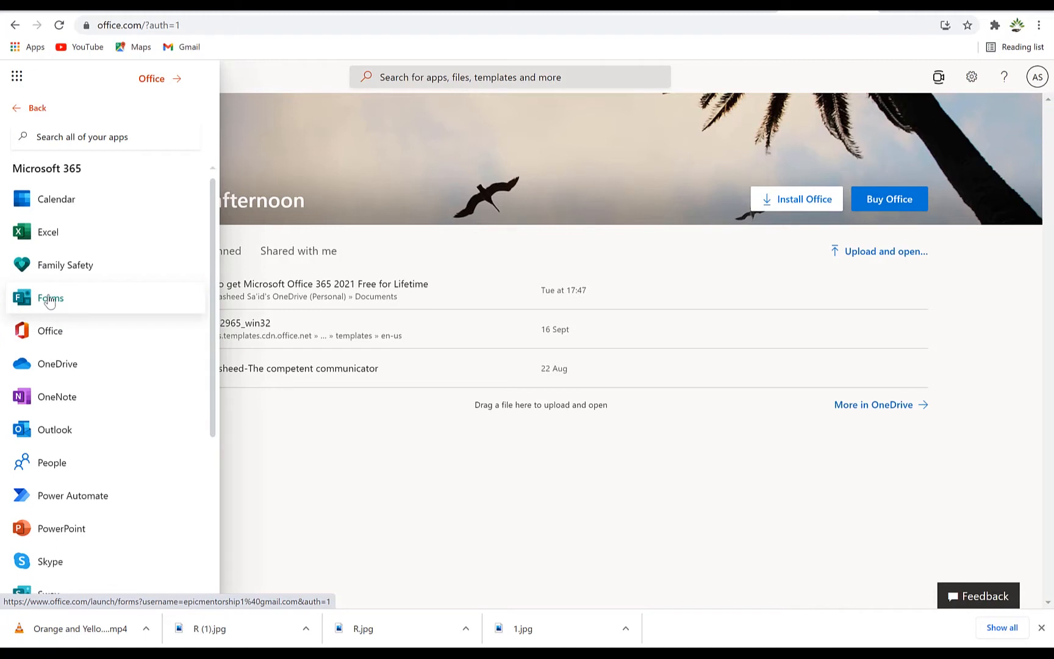
click(16, 76)
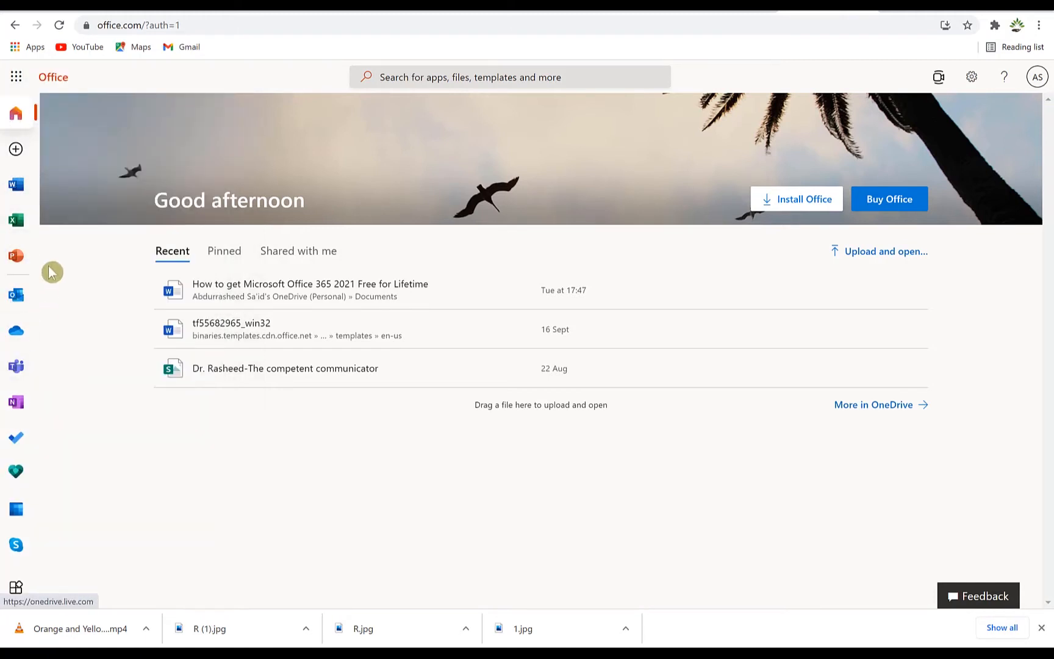
Open Forms from the page of all Microsoft 365 apps and show its complete template collection
click(15, 587)
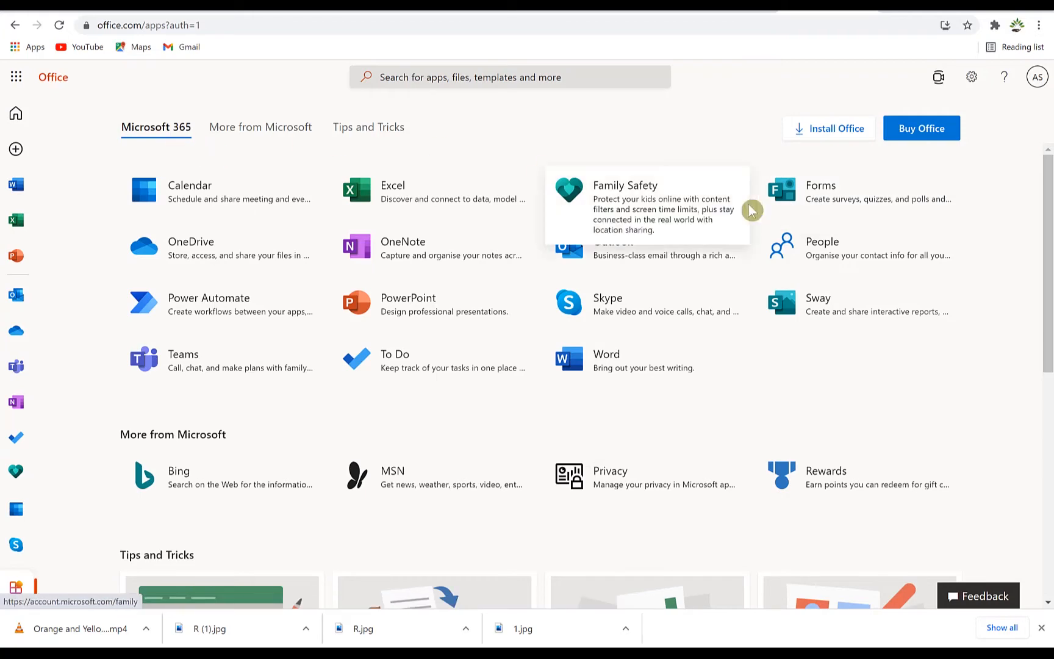
click(793, 195)
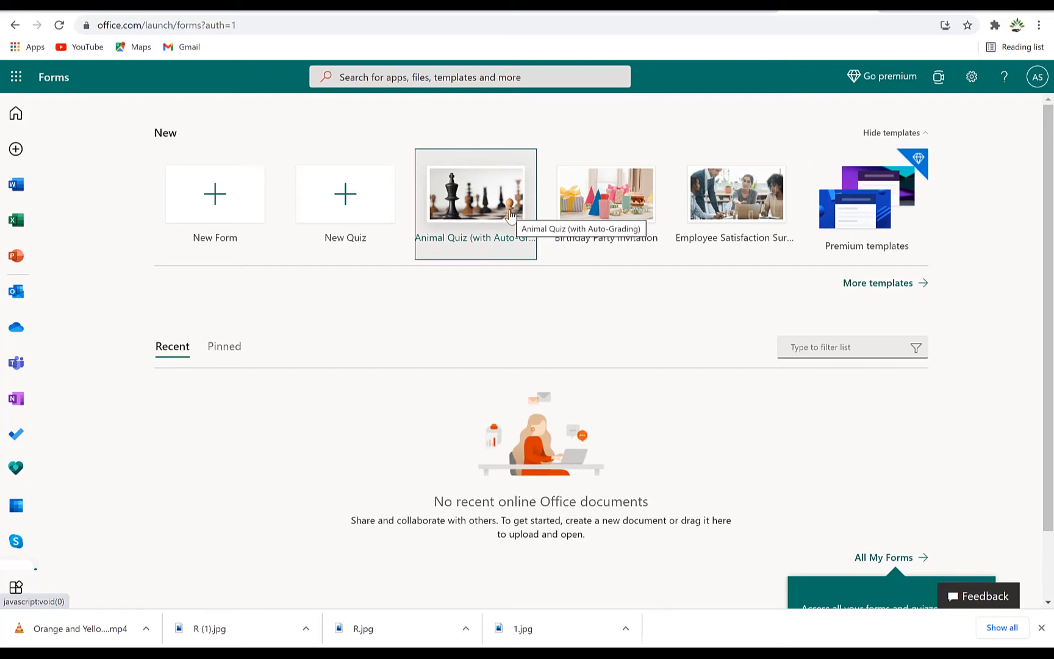
click(878, 284)
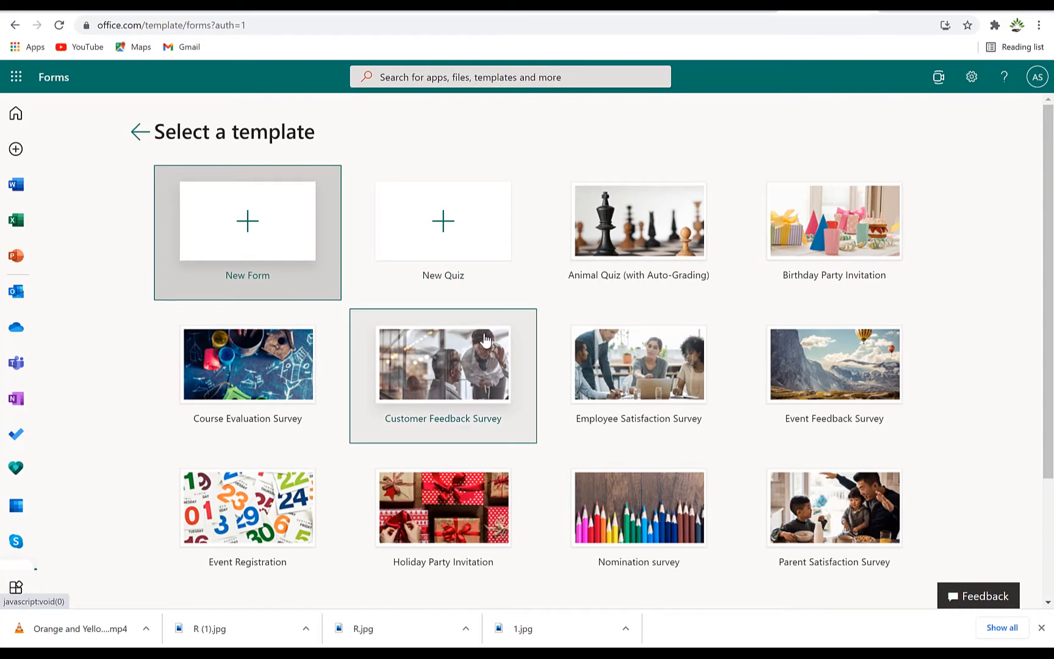
Create a form from the Event Registration template
scroll(484, 339, down, 3)
scroll(525, 281, up, 3)
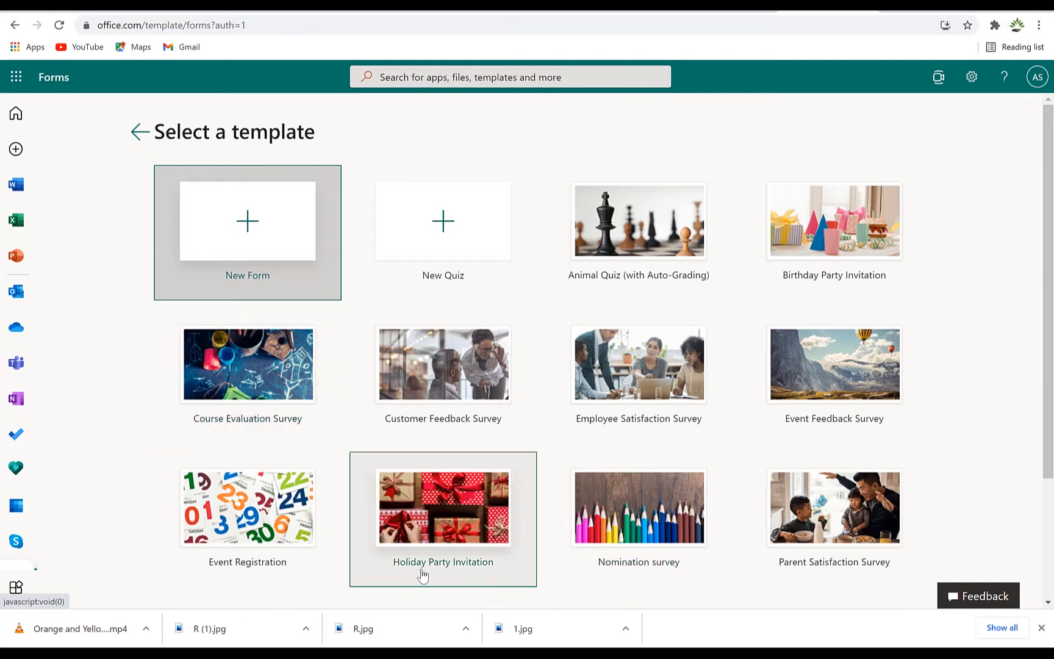
click(266, 512)
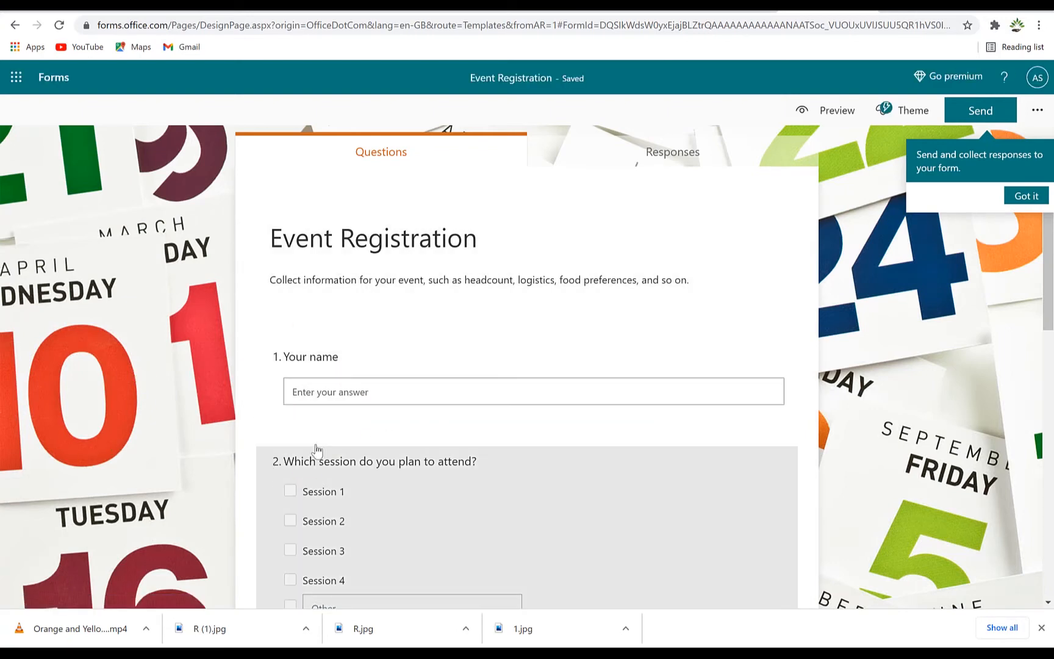
Move the question about receiving additional event information up to first place and back down to third place in the form
scroll(388, 423, down, 5)
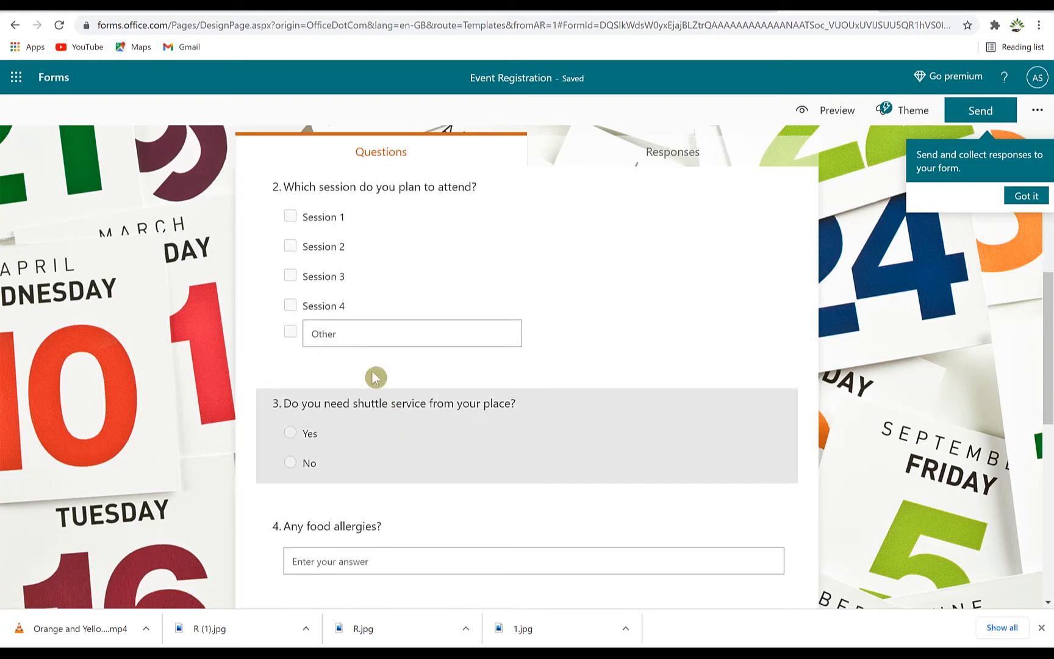
scroll(390, 397, down, 2)
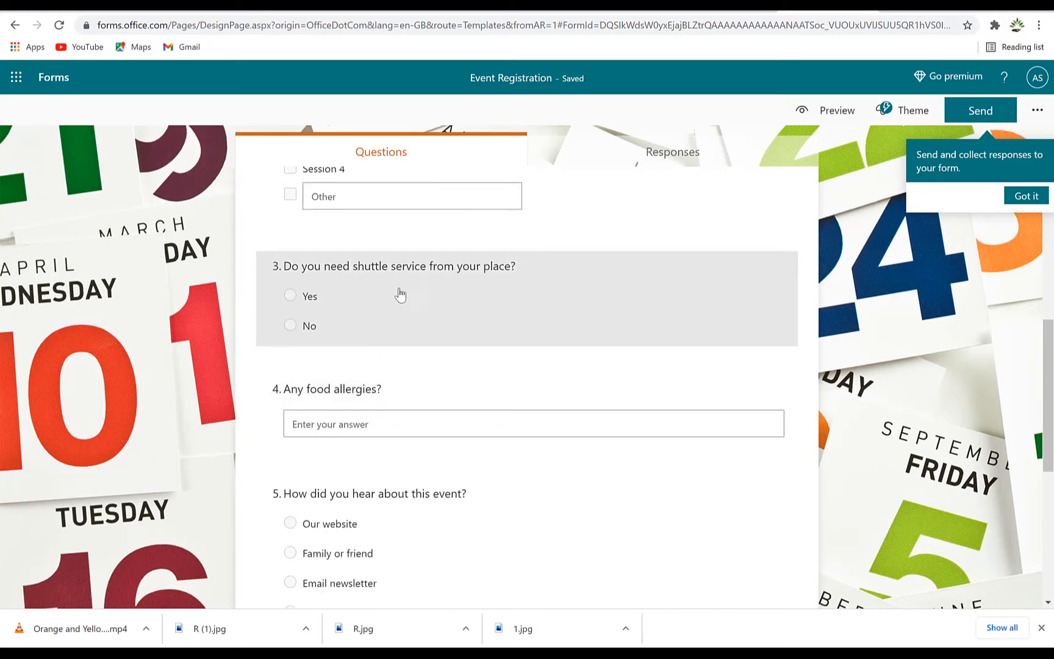
scroll(454, 432, down, 5)
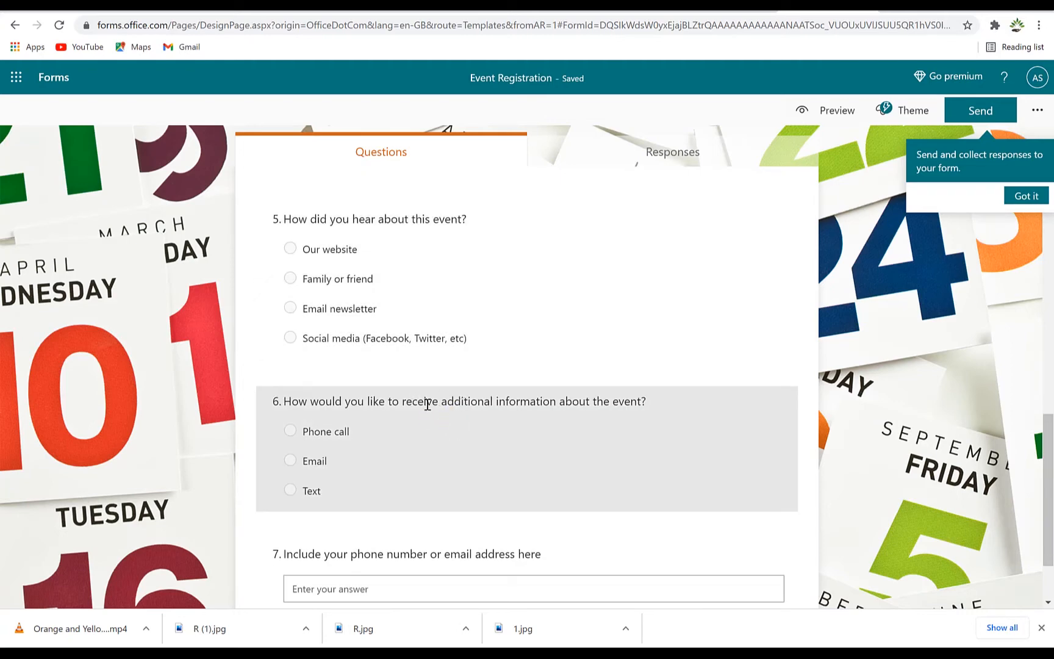
click(427, 404)
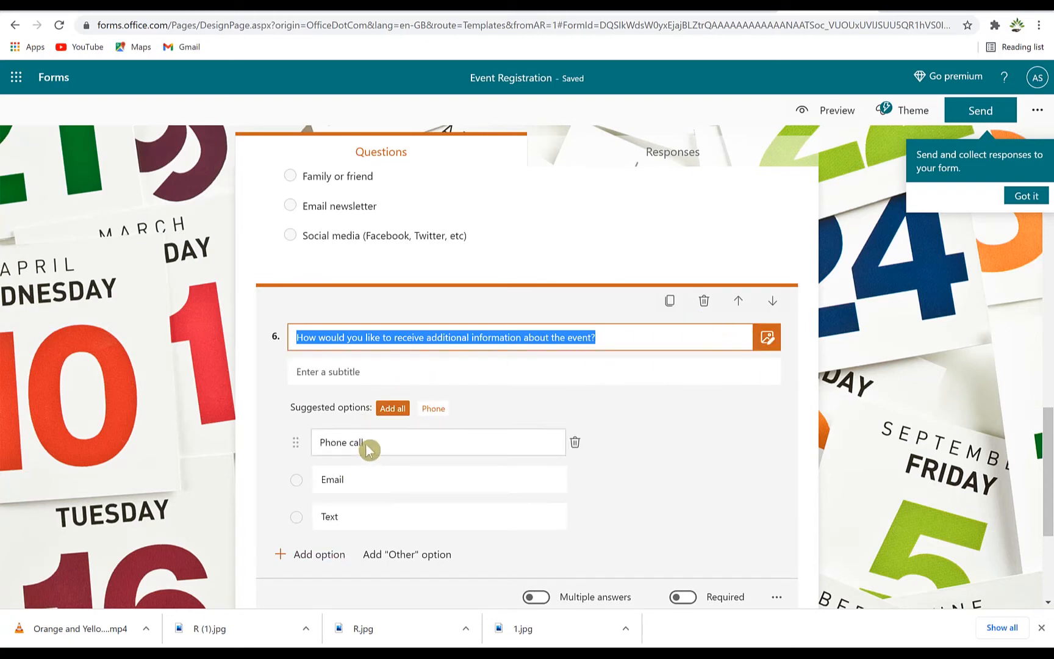
click(479, 446)
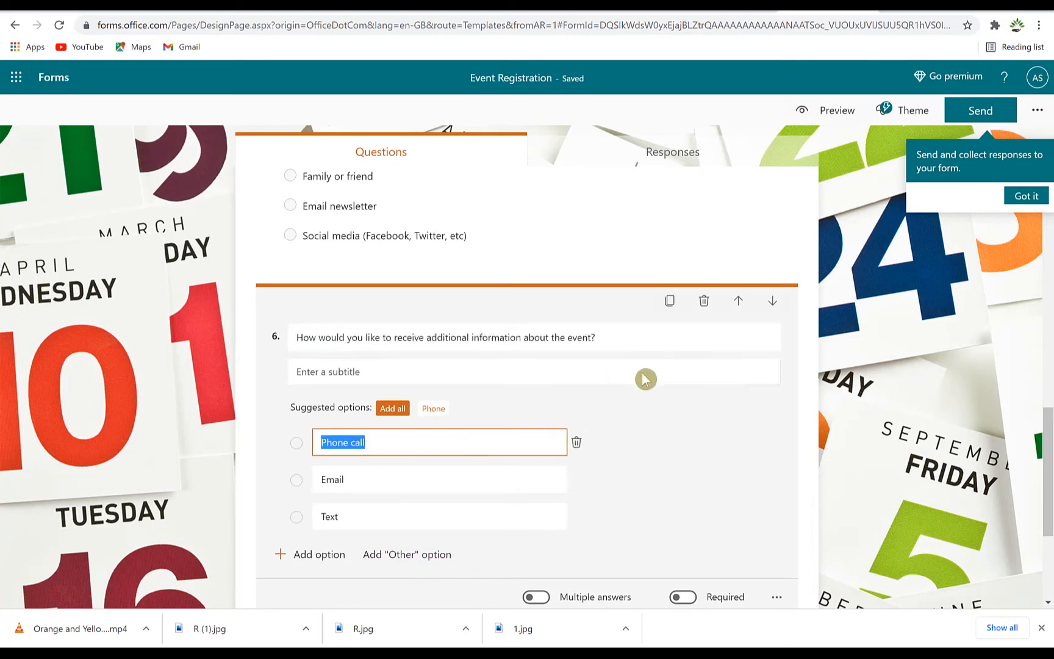
click(738, 301)
click(738, 301)
click(738, 301)
click(739, 302)
click(740, 302)
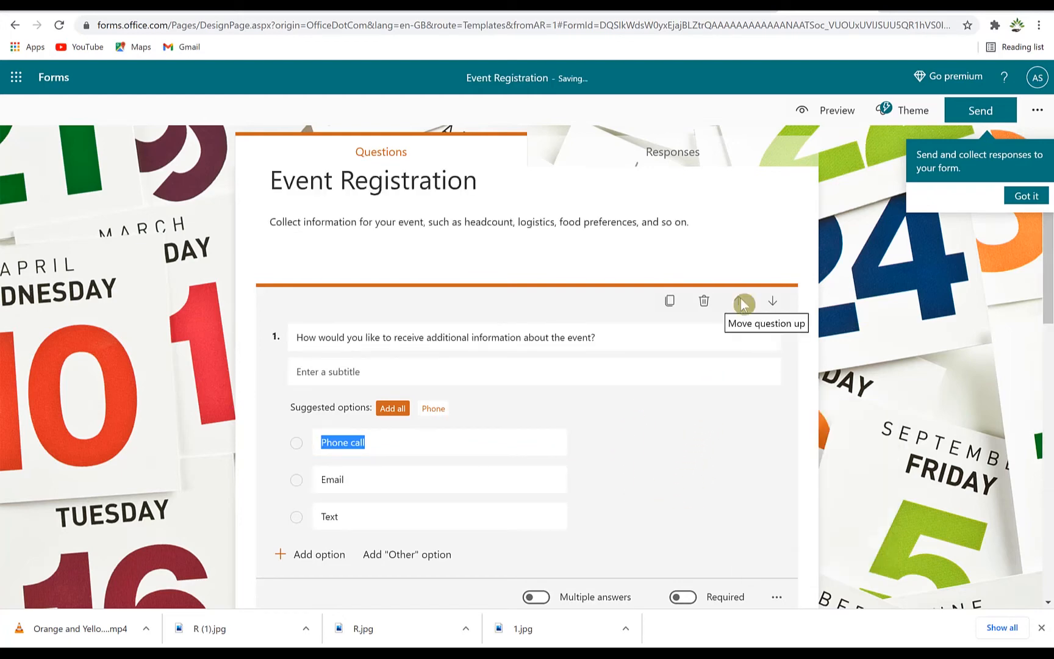
click(772, 301)
click(772, 301)
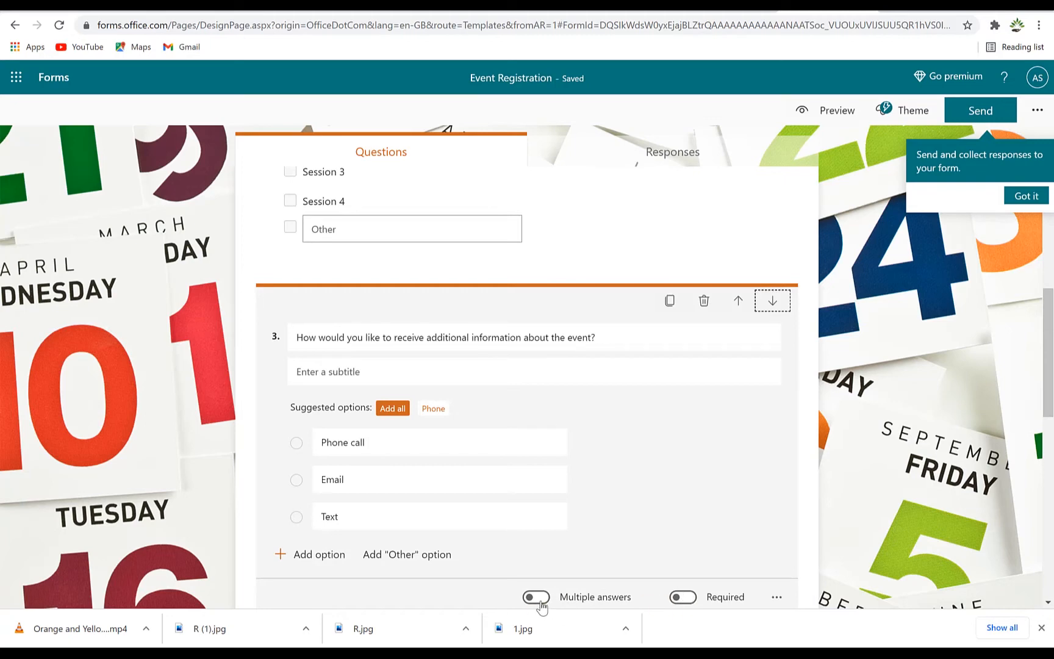
Show the available question types and suggested questions for a new question after the third one
scroll(682, 414, down, 4)
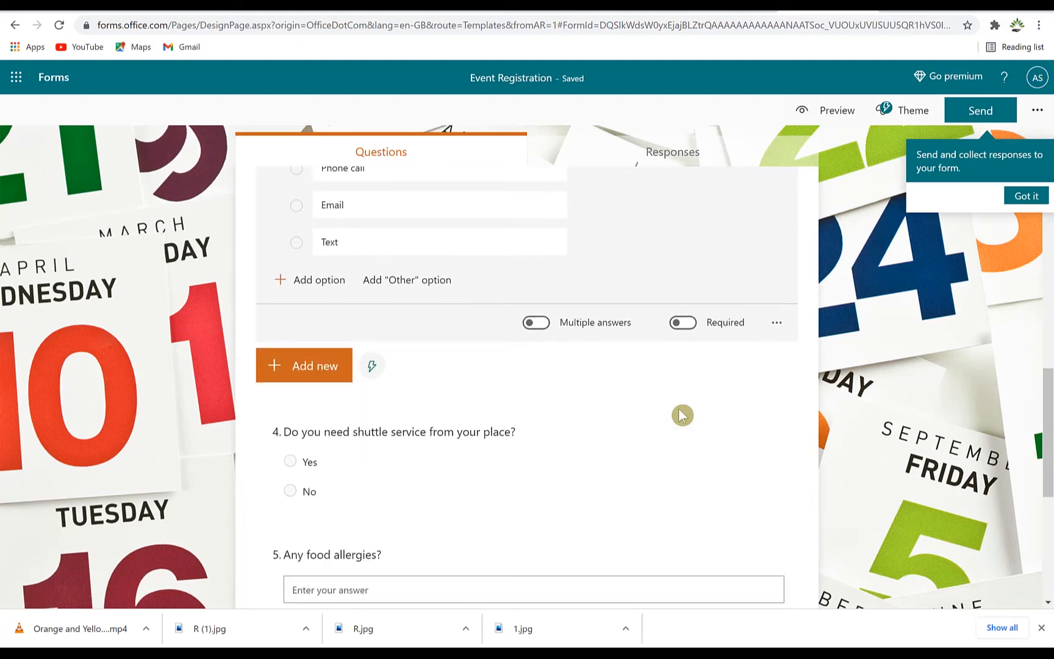
click(311, 376)
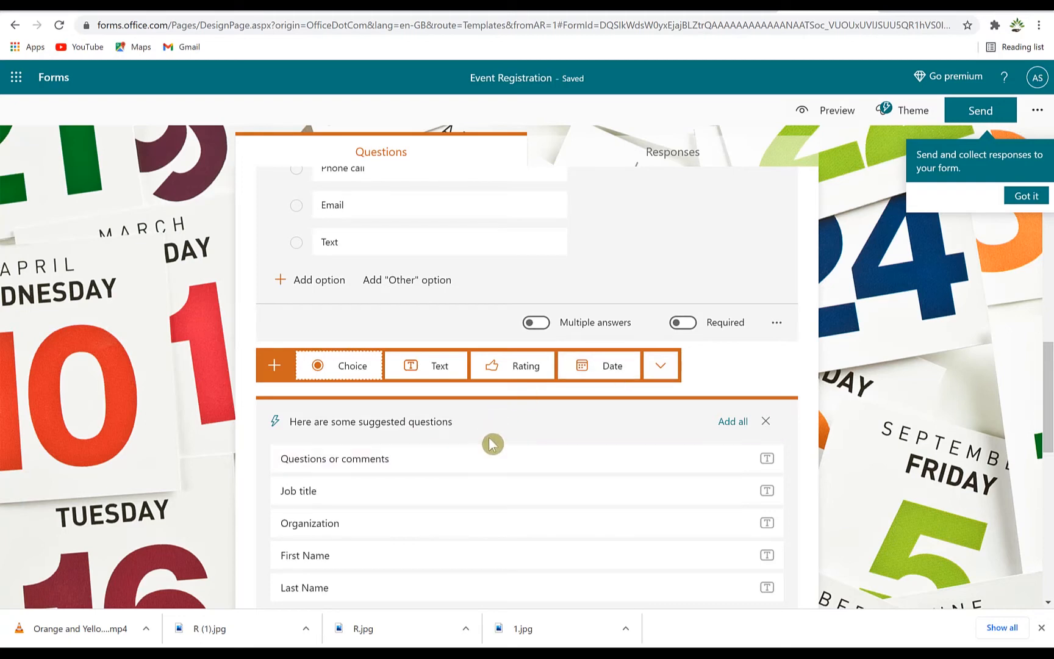
scroll(493, 442, up, 15)
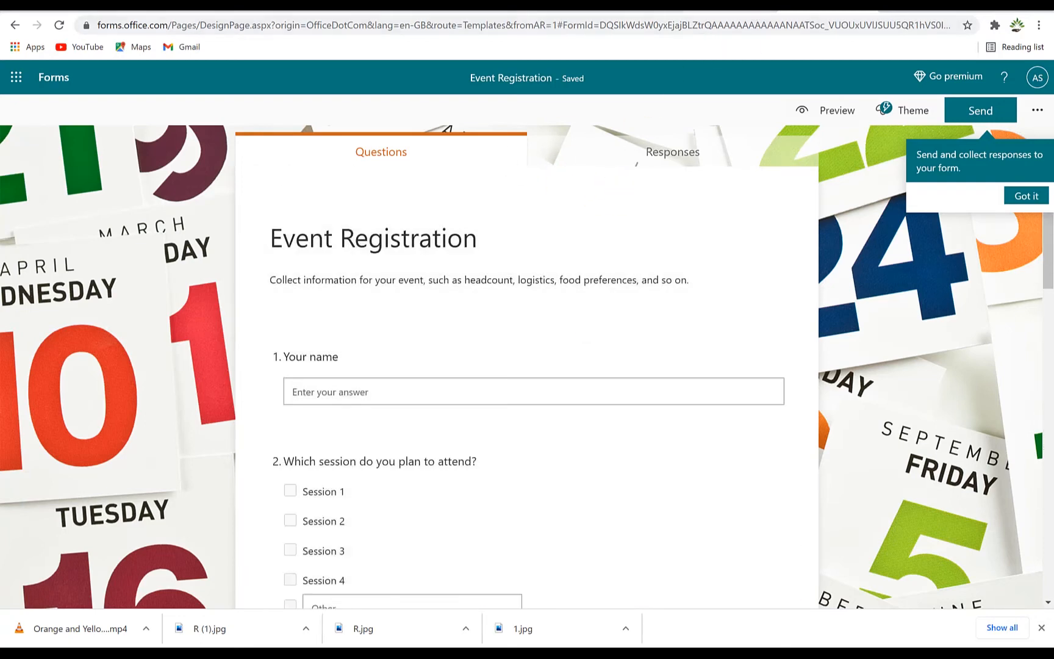
Return to the template selection, create a blank form and title it "UTP Toastmasters Club Meeting 002"
click(12, 25)
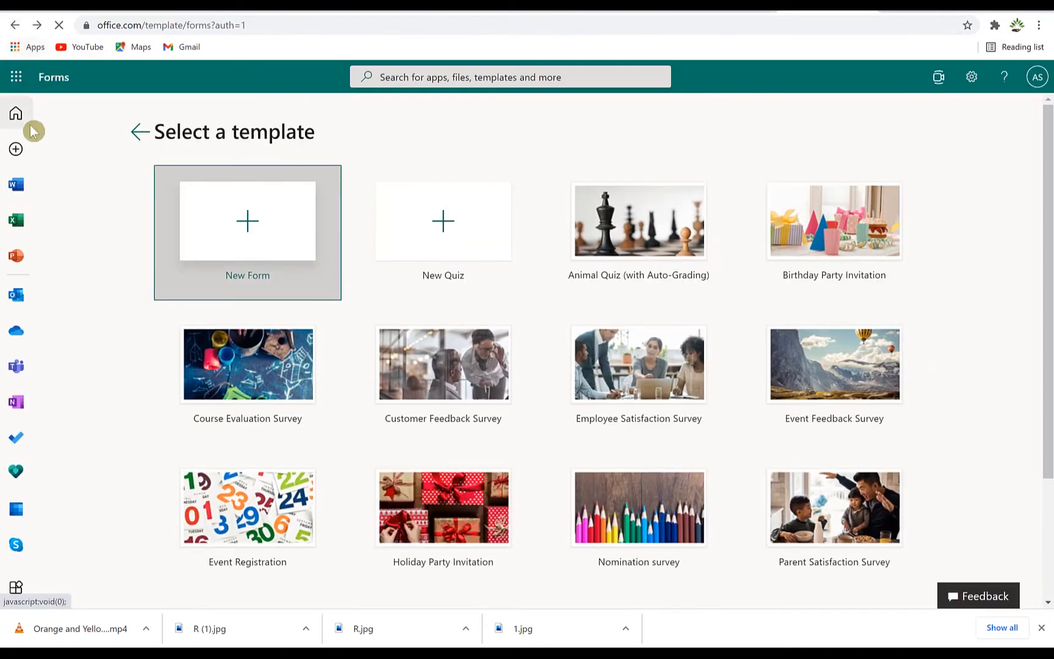
click(249, 219)
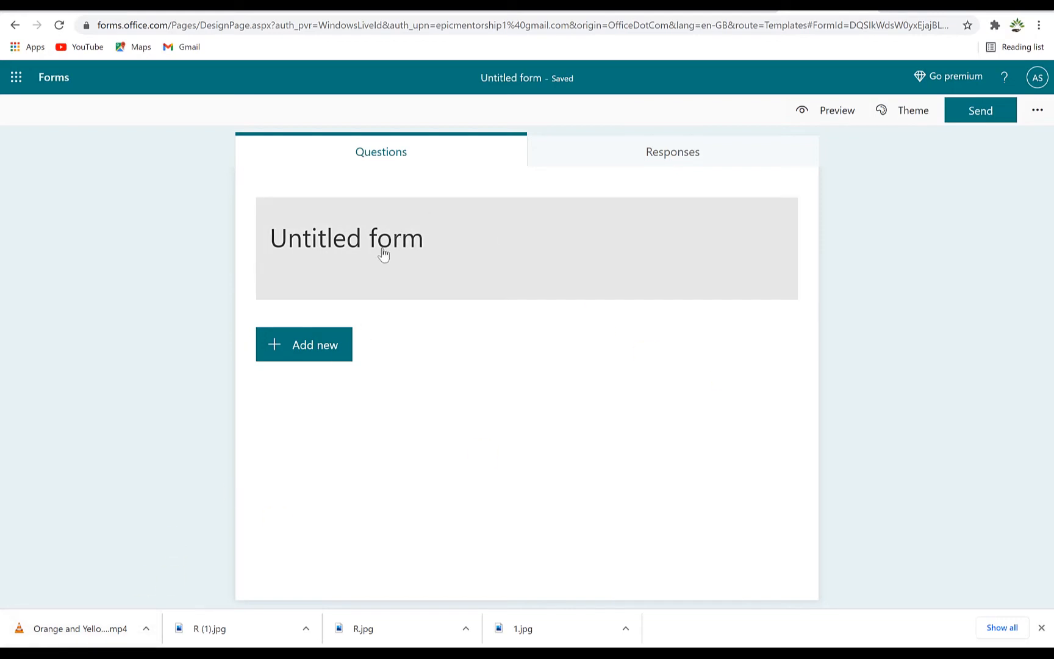
click(383, 251)
text(UT)
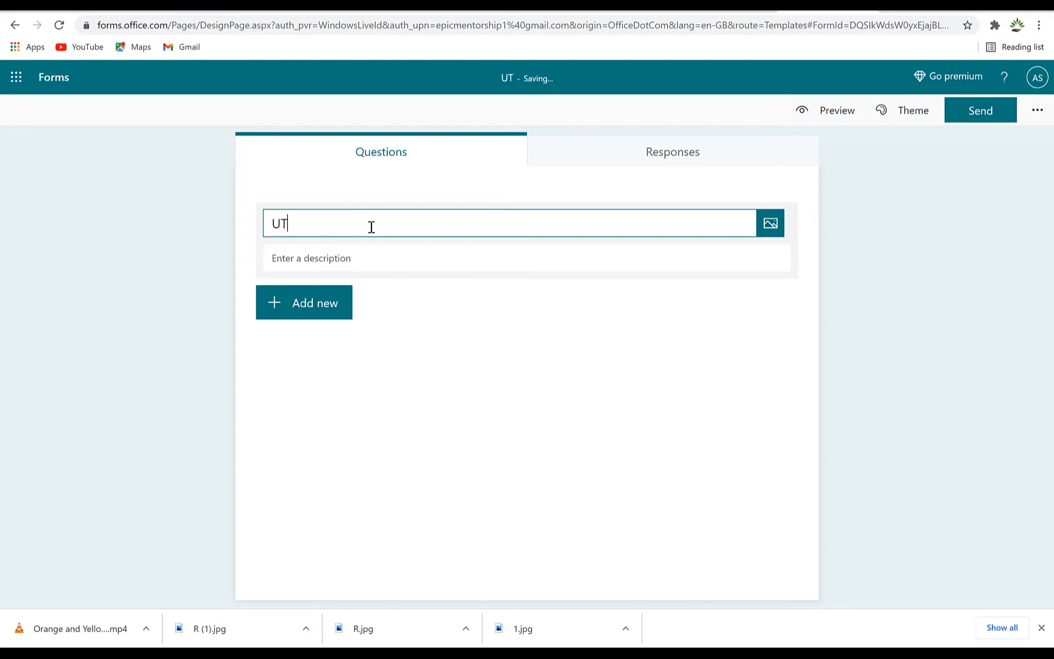
text(P Toastmasters Club)
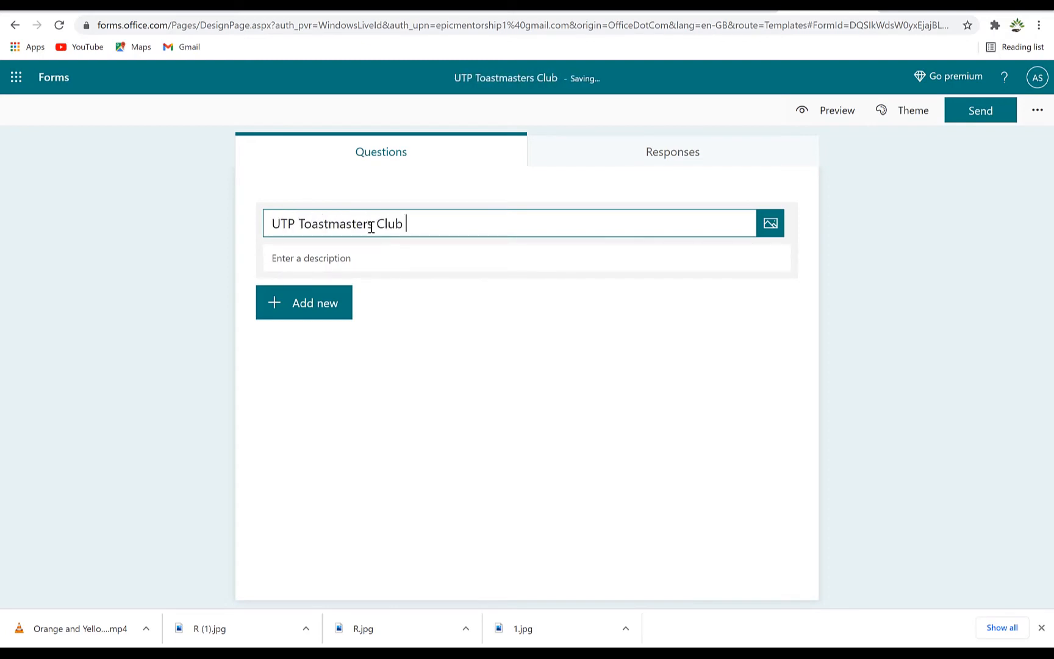
text( Meeting 002)
click(409, 263)
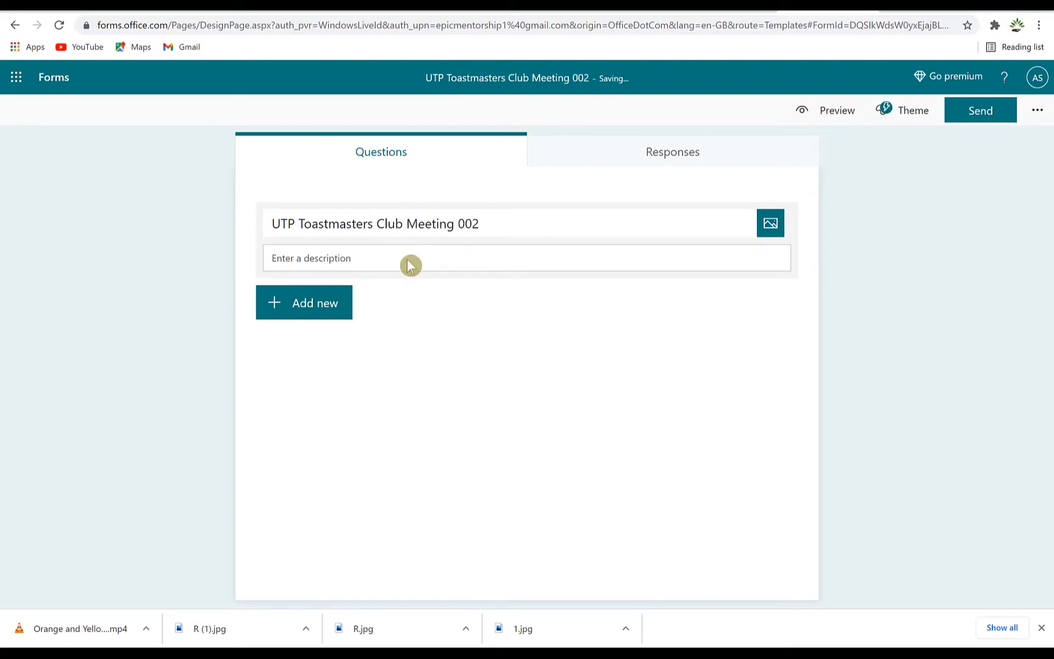
click(430, 224)
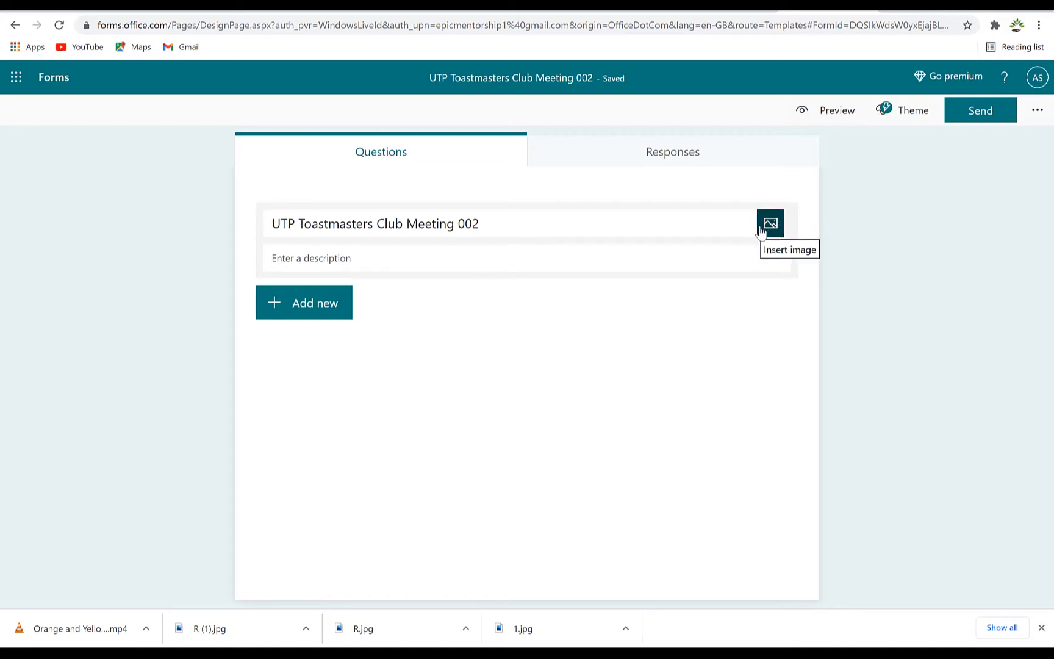
click(591, 260)
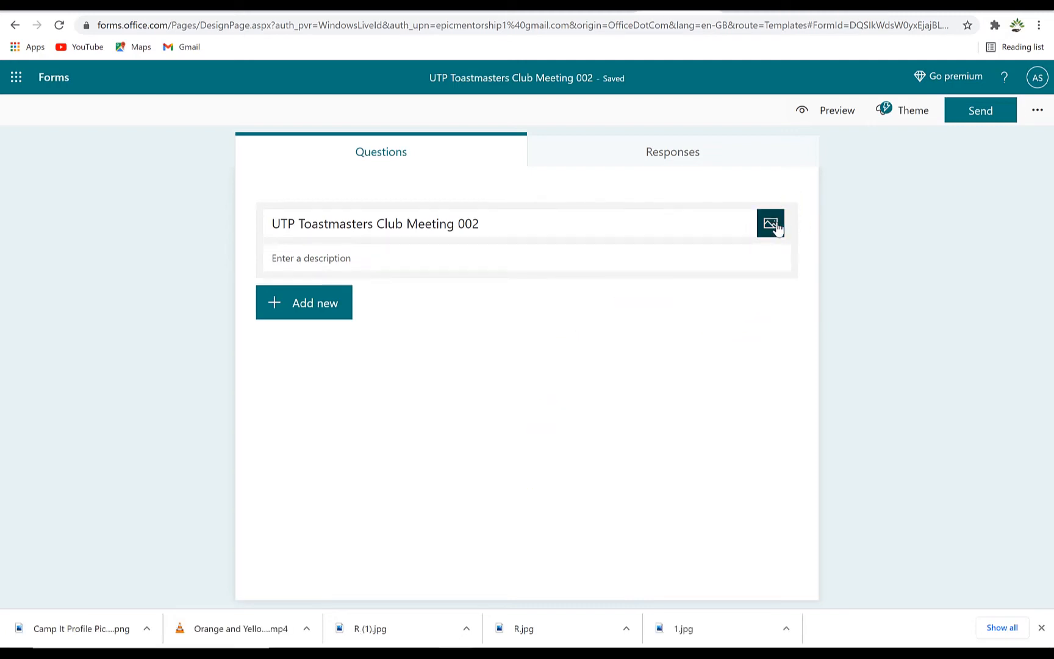
Search Bing images for "toastmasters logo" and insert the first Toastmasters International logo into the form header
click(771, 224)
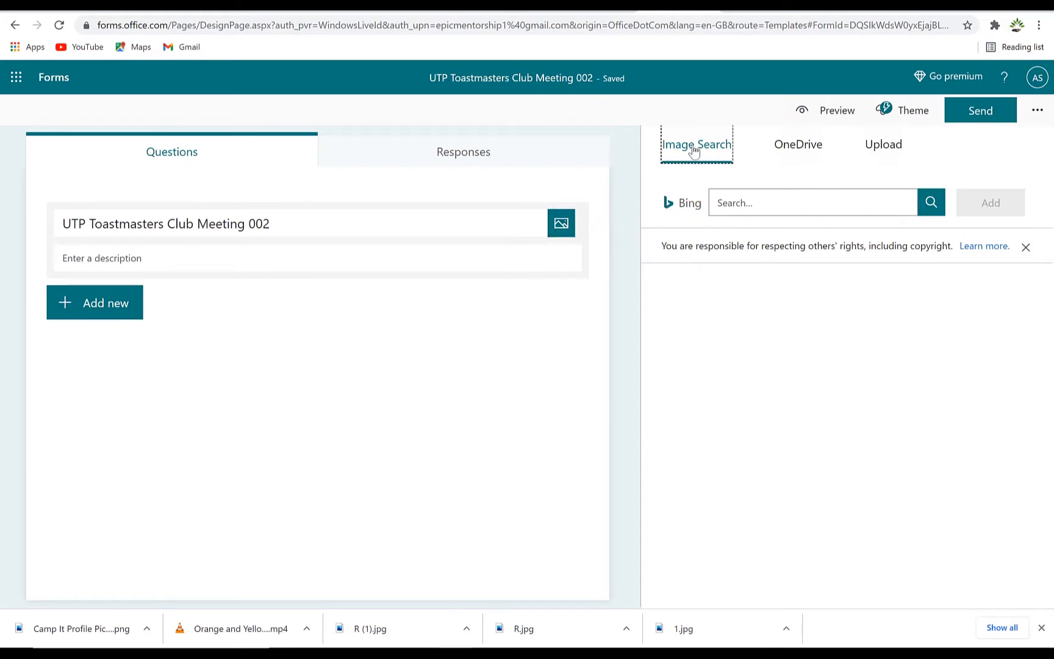
key(Escape)
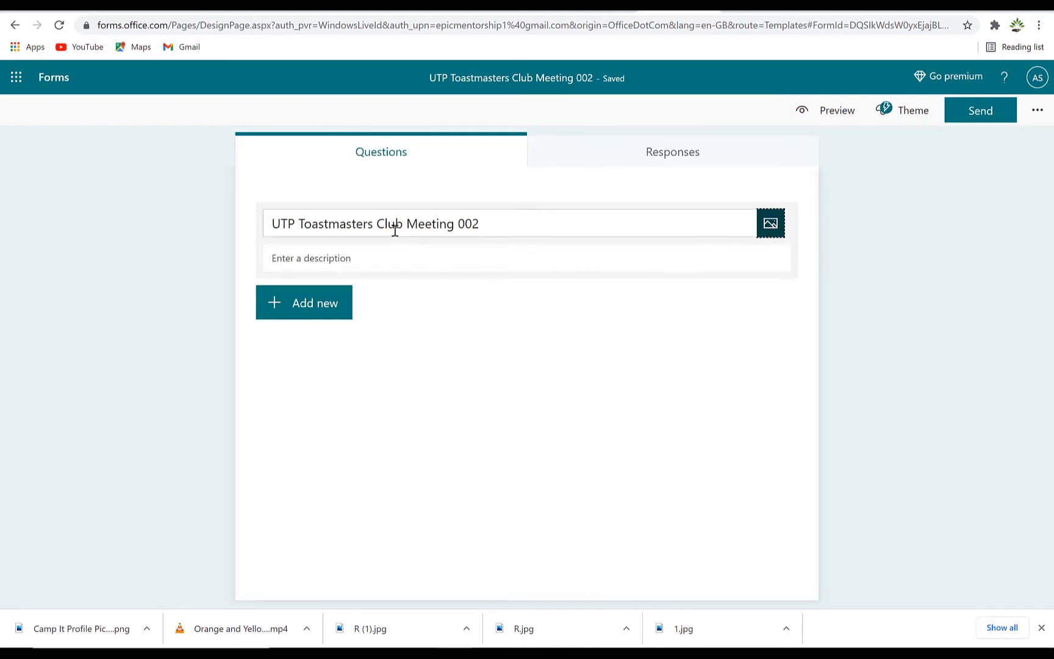
click(773, 226)
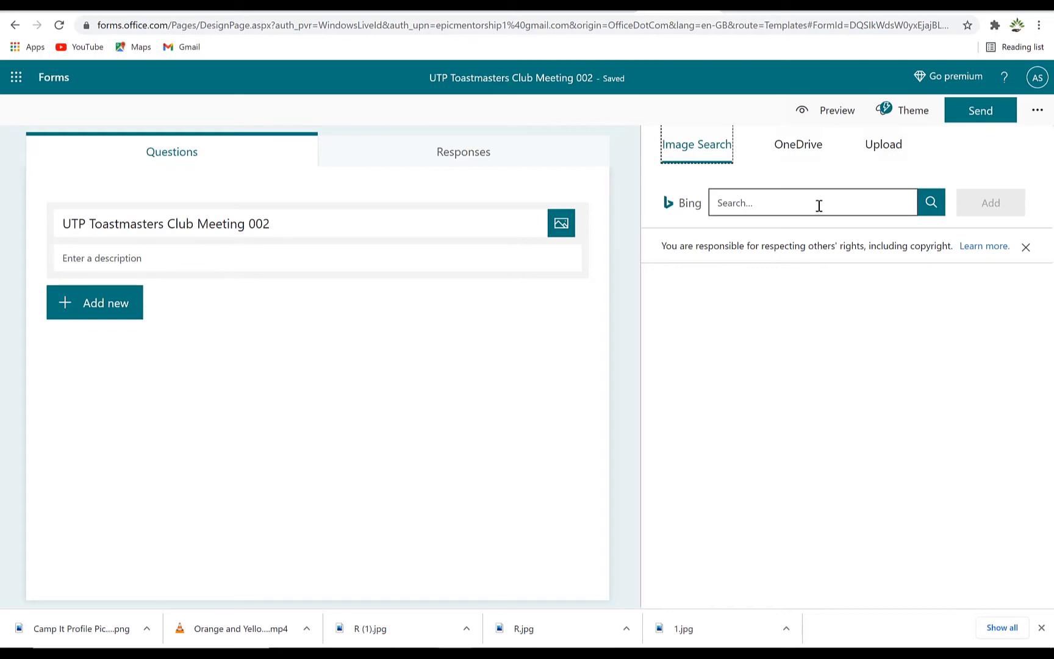
click(736, 202)
text(toastmasters logo)
key(Return)
click(745, 348)
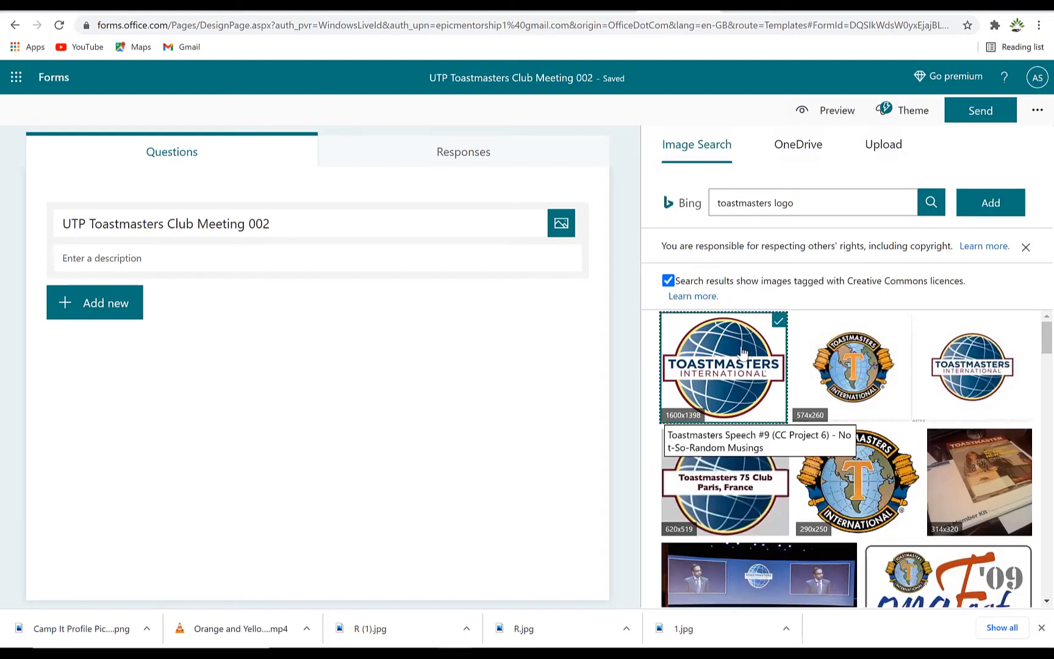
double_click(736, 357)
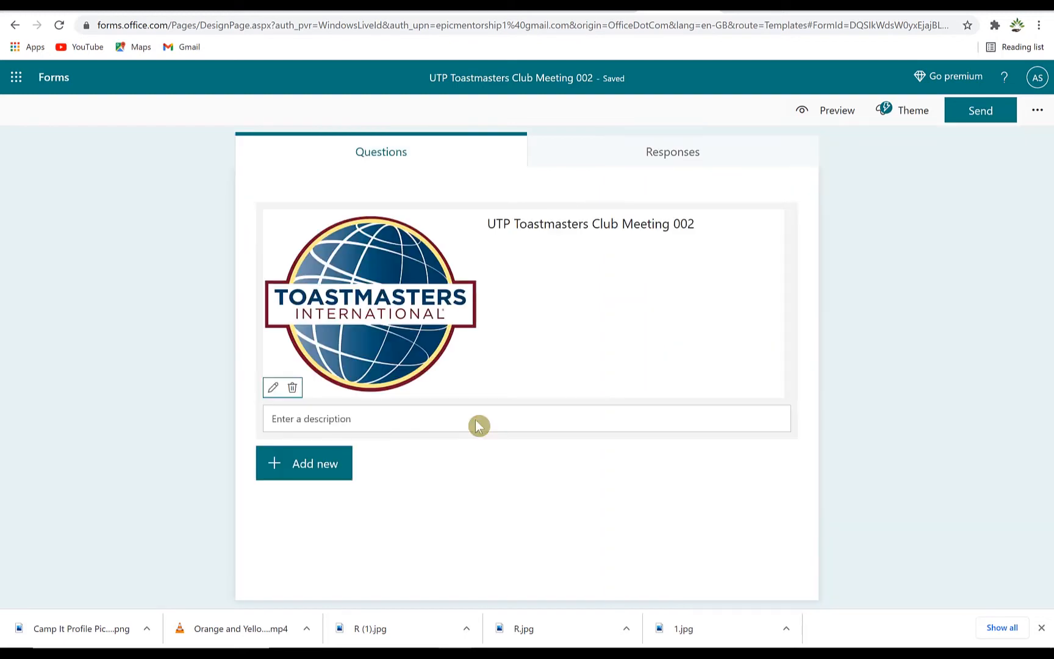
Enter the form description "Attend to learn how to build confidence in speaking and learn about leadership"
click(367, 419)
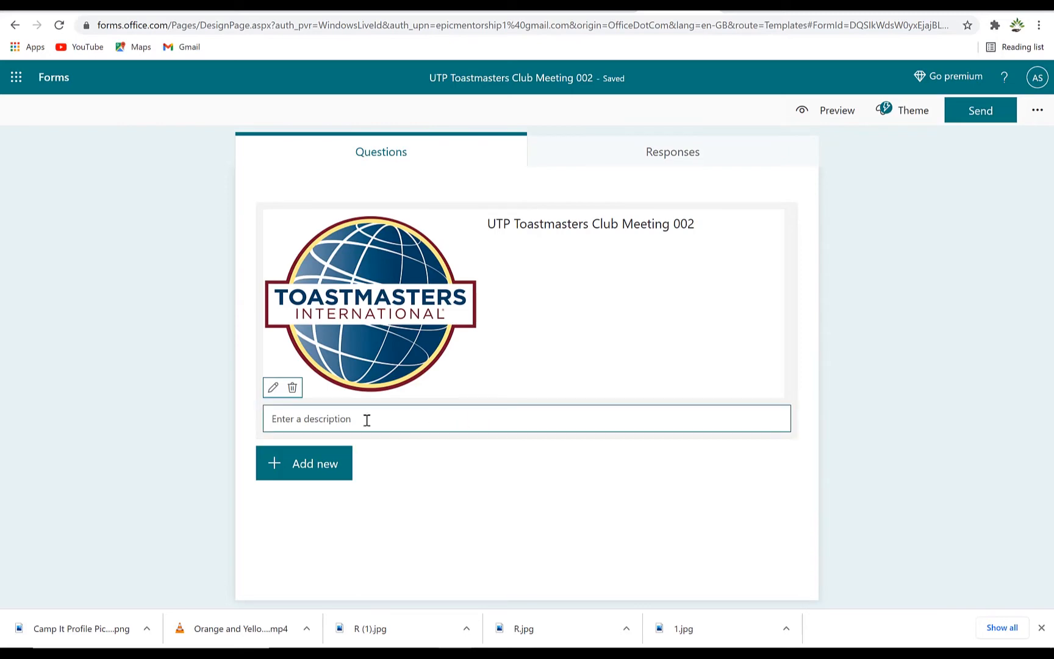
text(Attend to learn how to build confidence in speaking and learn about leadership)
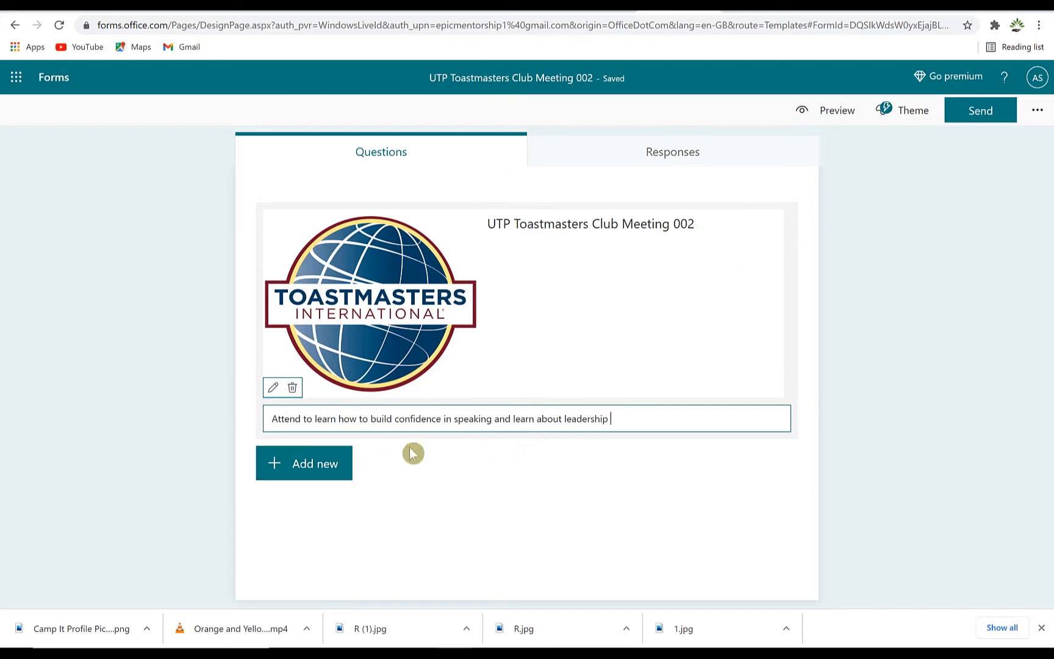
click(604, 507)
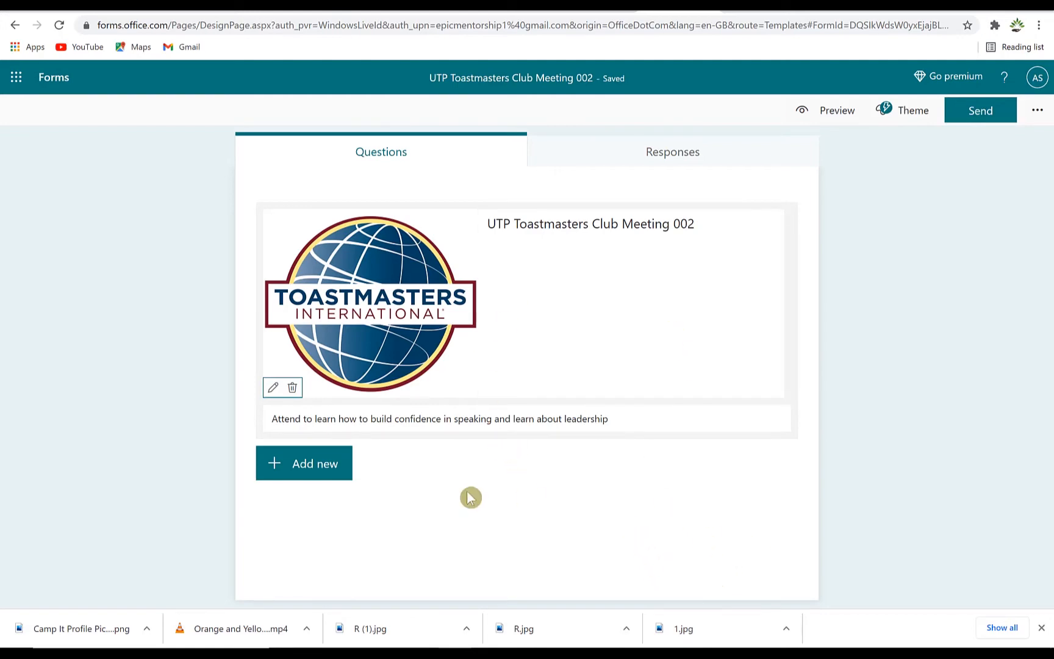
Add a choice question "Which of these reasons motivates you to join our meeting?" with options Communication, Leadership, Eliminate stage fright and Other
click(298, 474)
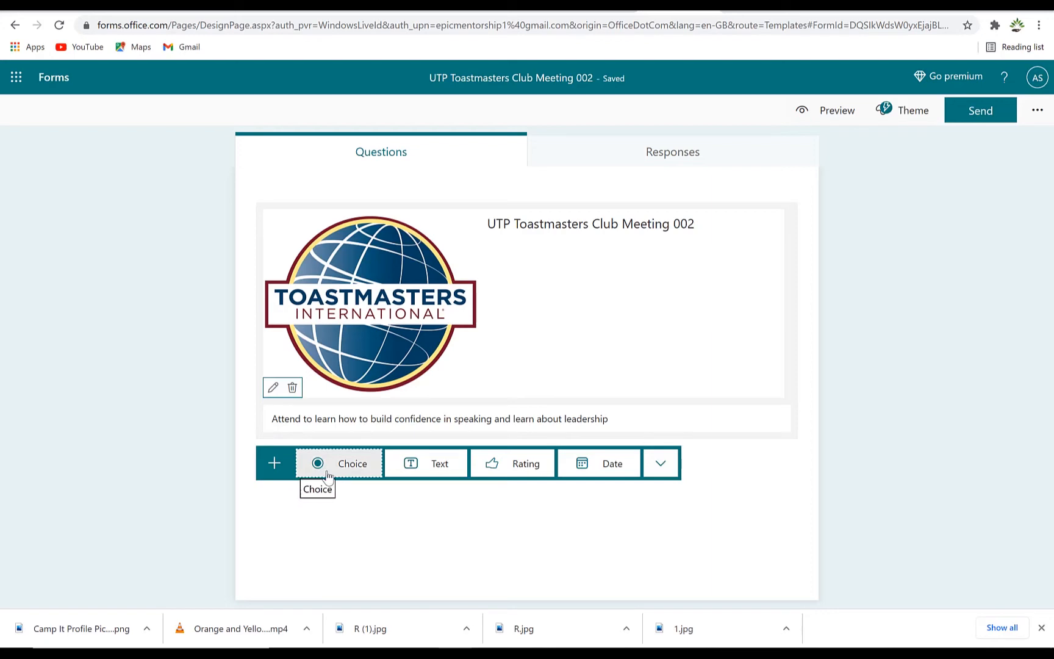
click(365, 471)
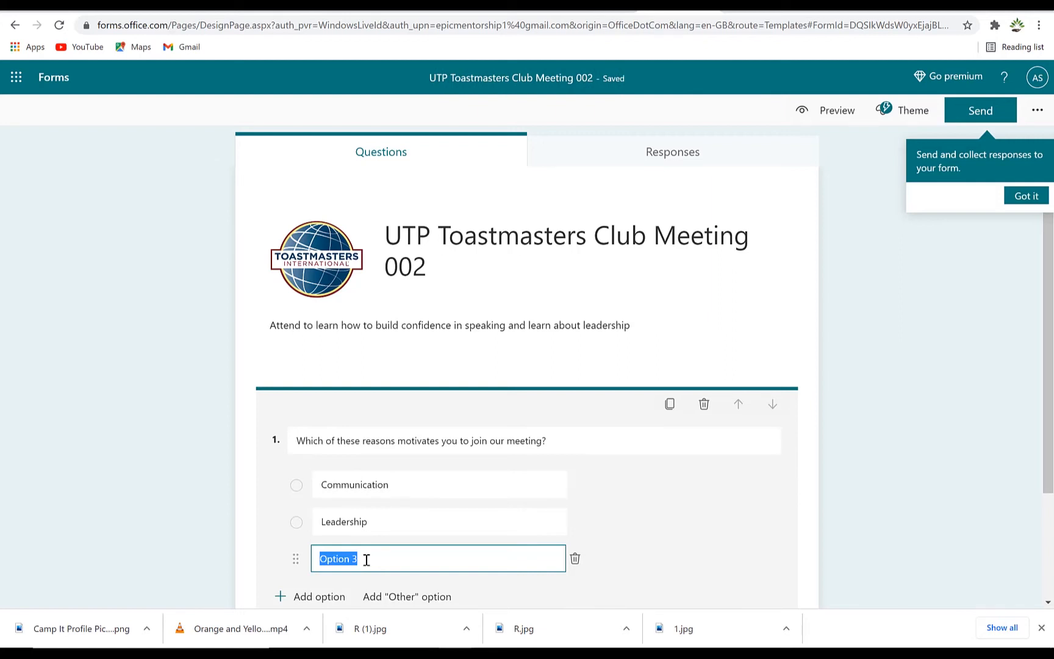
text(Eliminate stage fright)
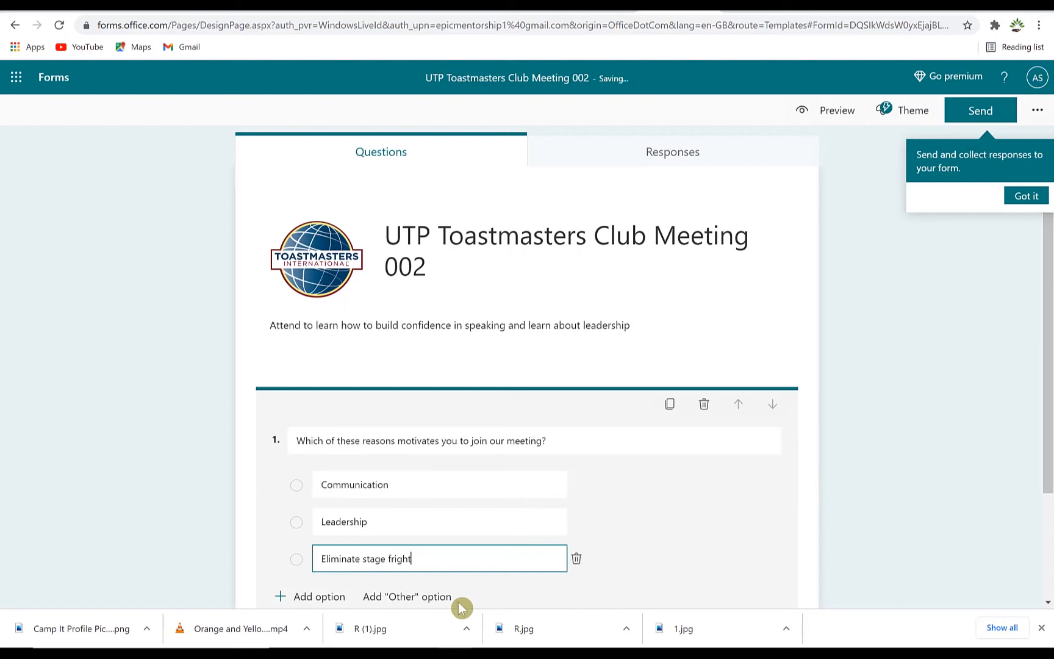
click(415, 596)
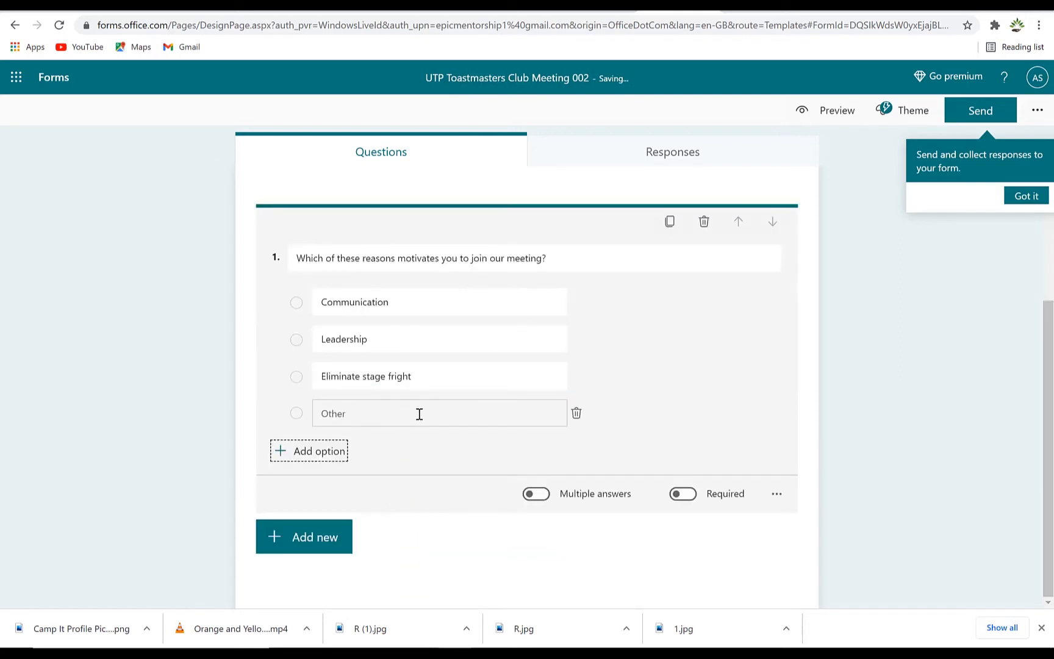
Review the first question and show its additional settings, such as shuffling, drop-down, subtitle and branching
scroll(421, 415, up, 3)
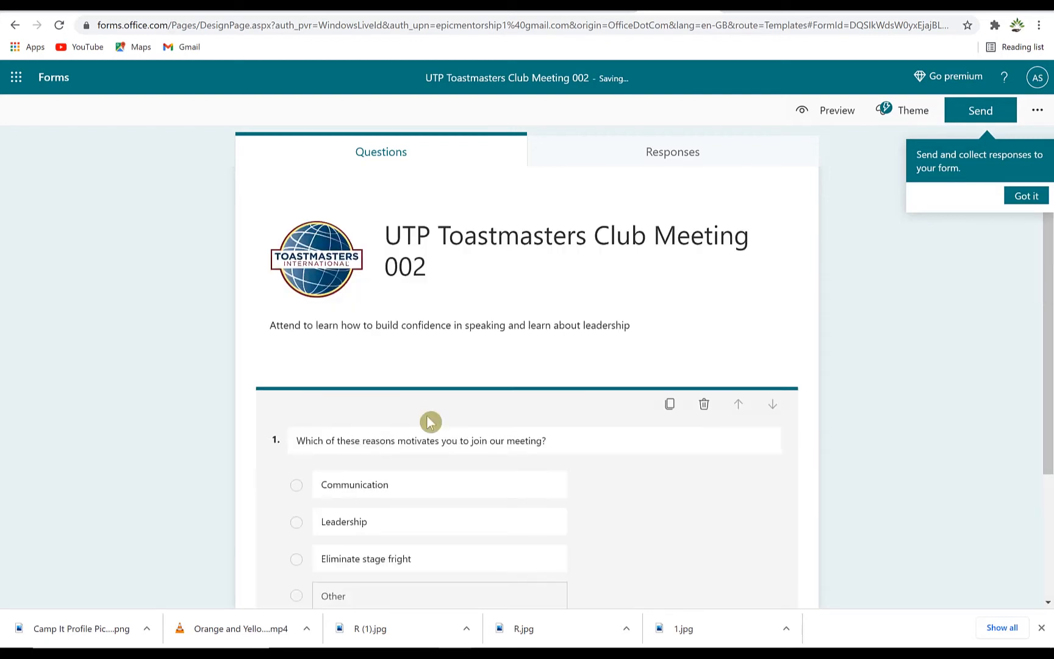
scroll(590, 497, down, 3)
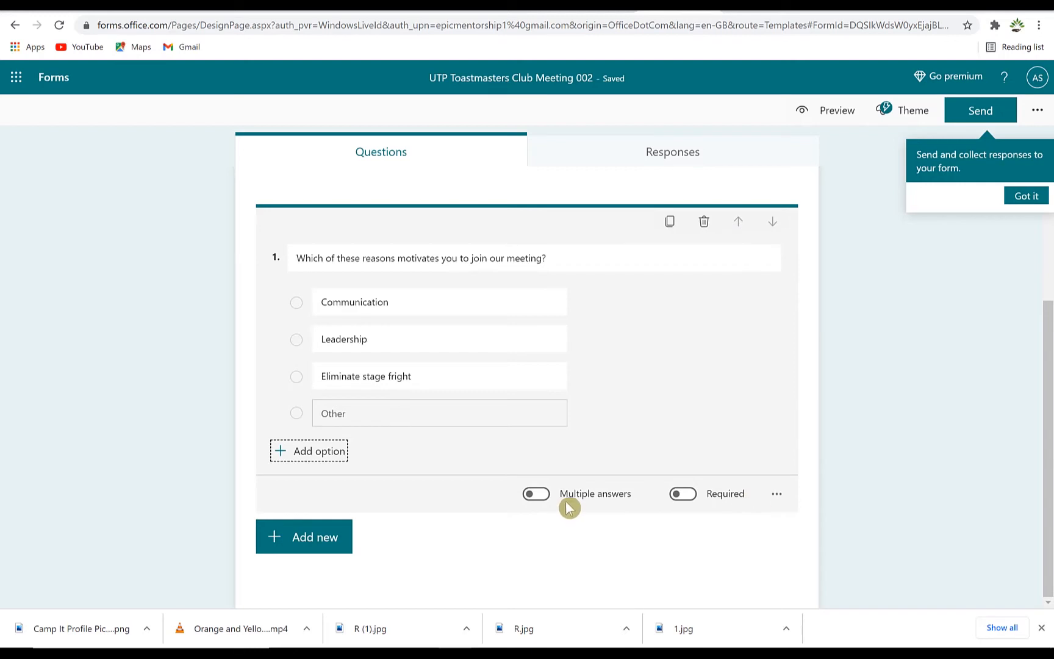
click(777, 495)
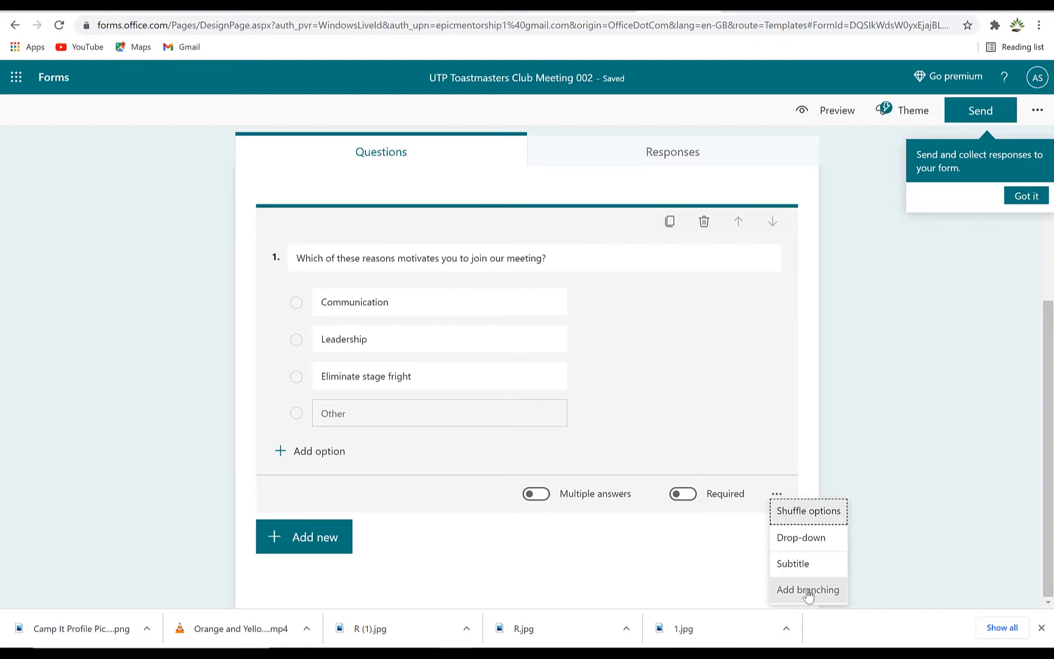
click(851, 397)
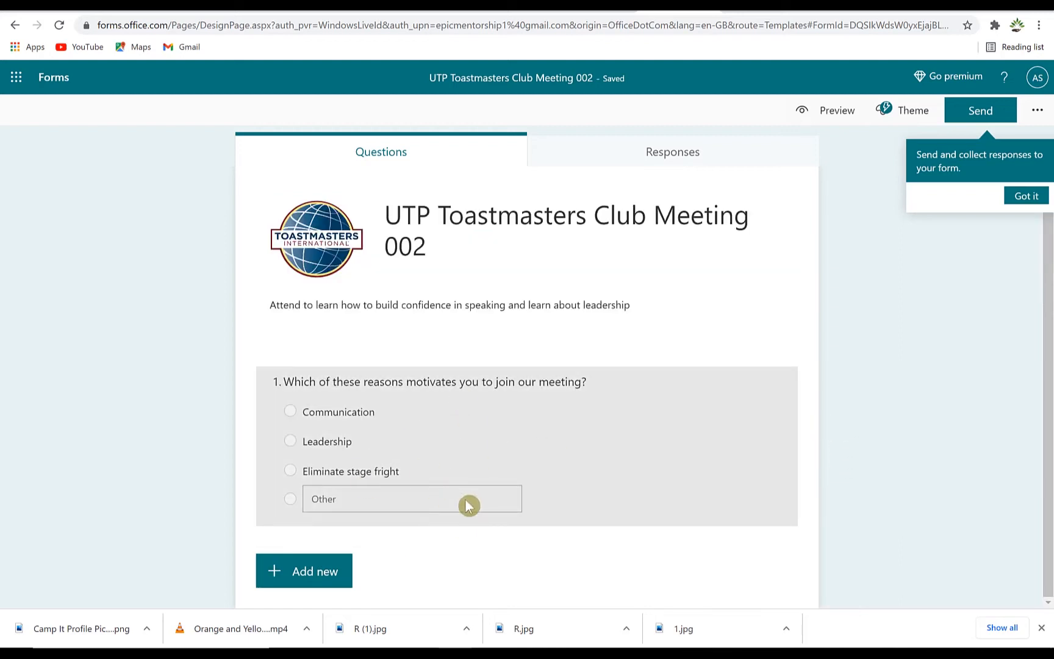
Add a text question "Your history in Toastmasters" that takes a long answer and is required
click(313, 575)
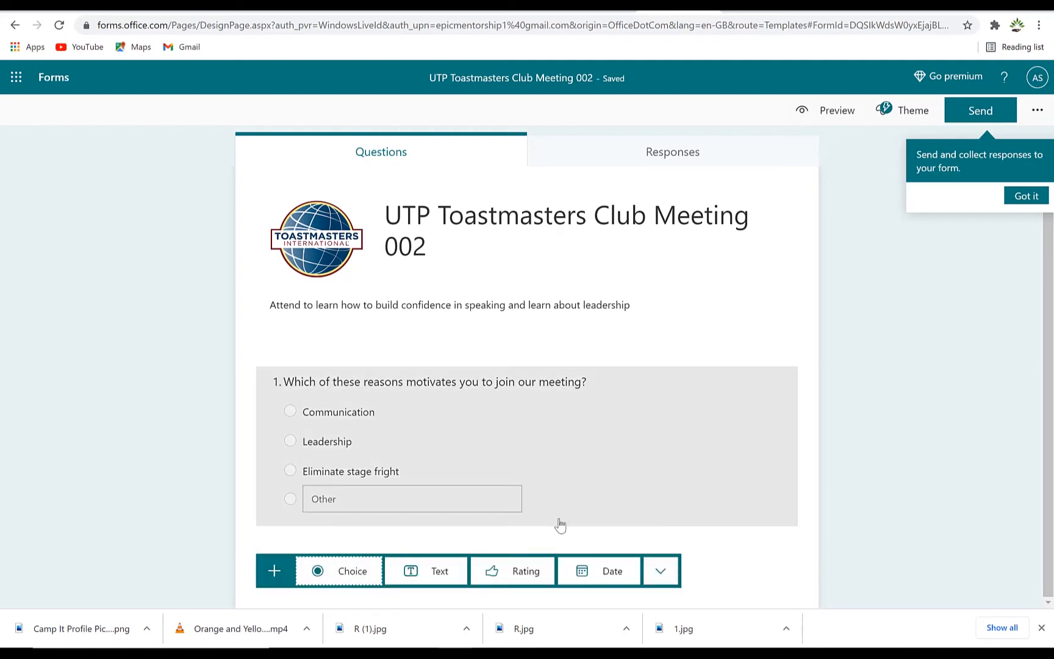
click(407, 576)
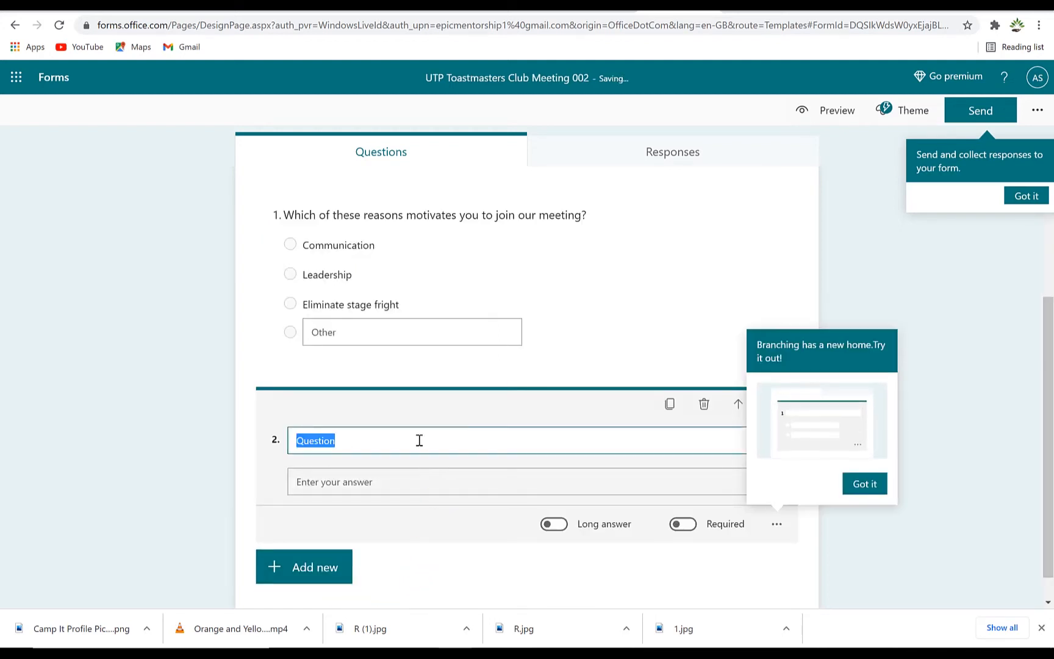
text(Your history in Toastmasters)
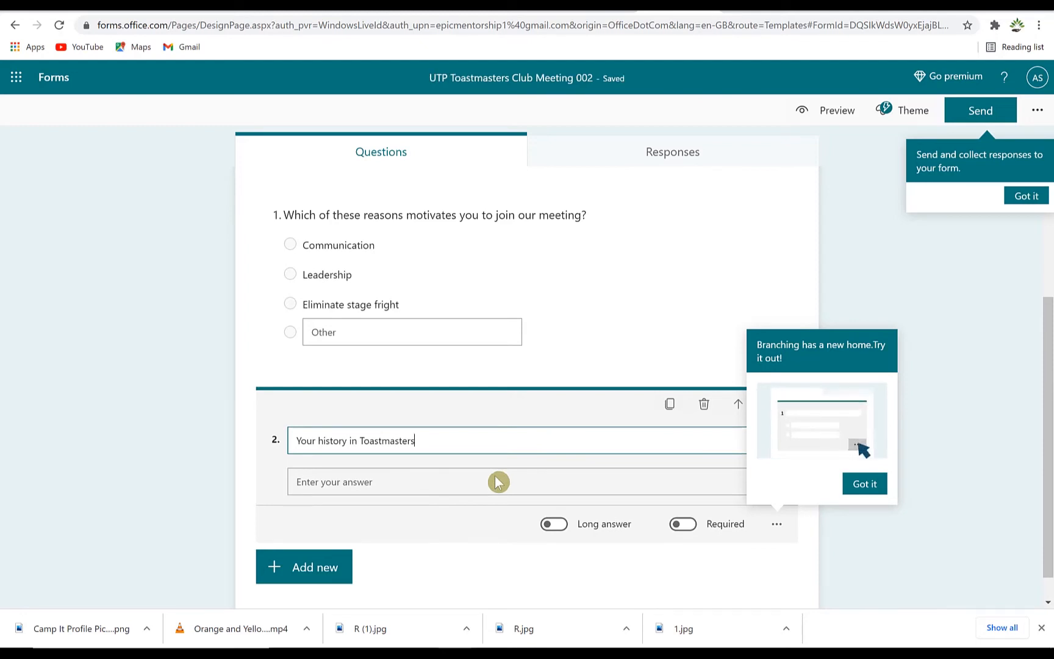
click(553, 523)
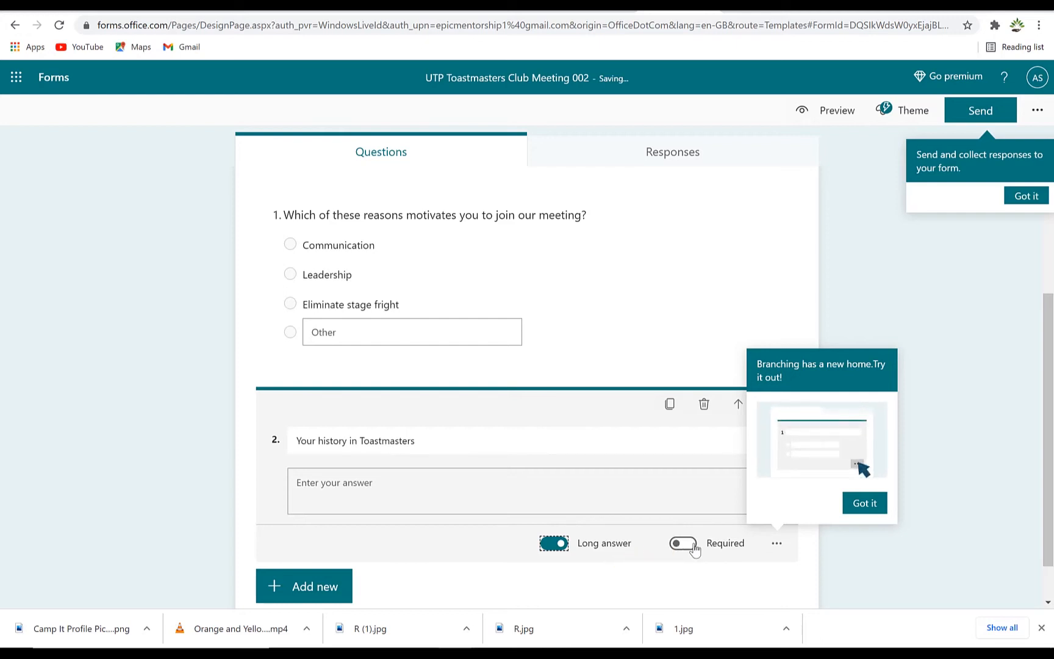
click(864, 502)
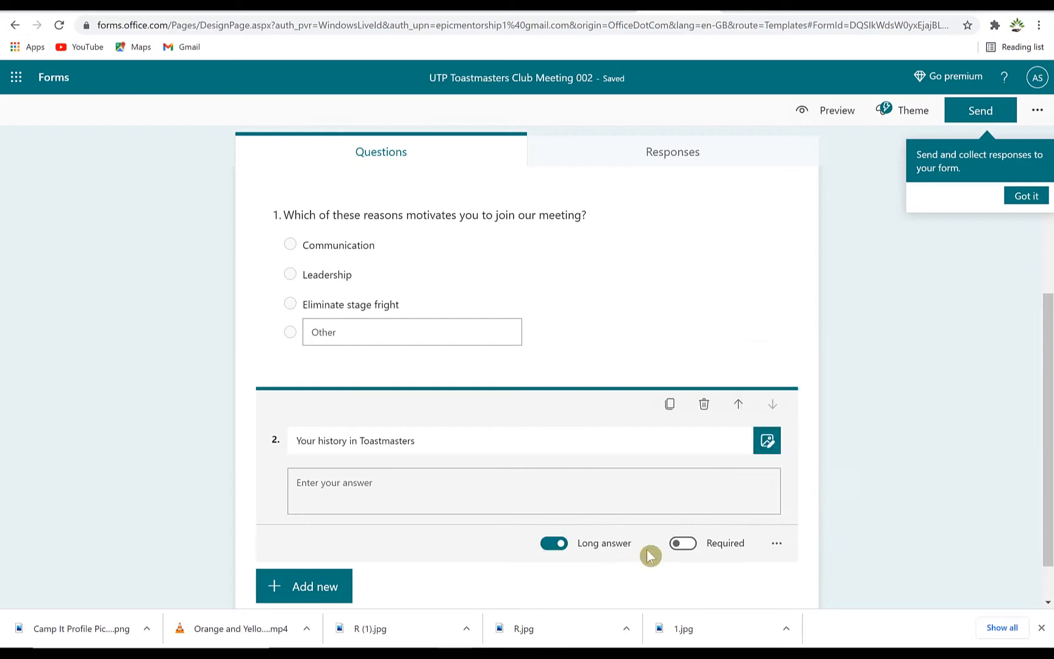
click(683, 542)
Add a rating question "How was your experience with our last meeting?" below the Toastmasters history question
scroll(671, 537, down, 1)
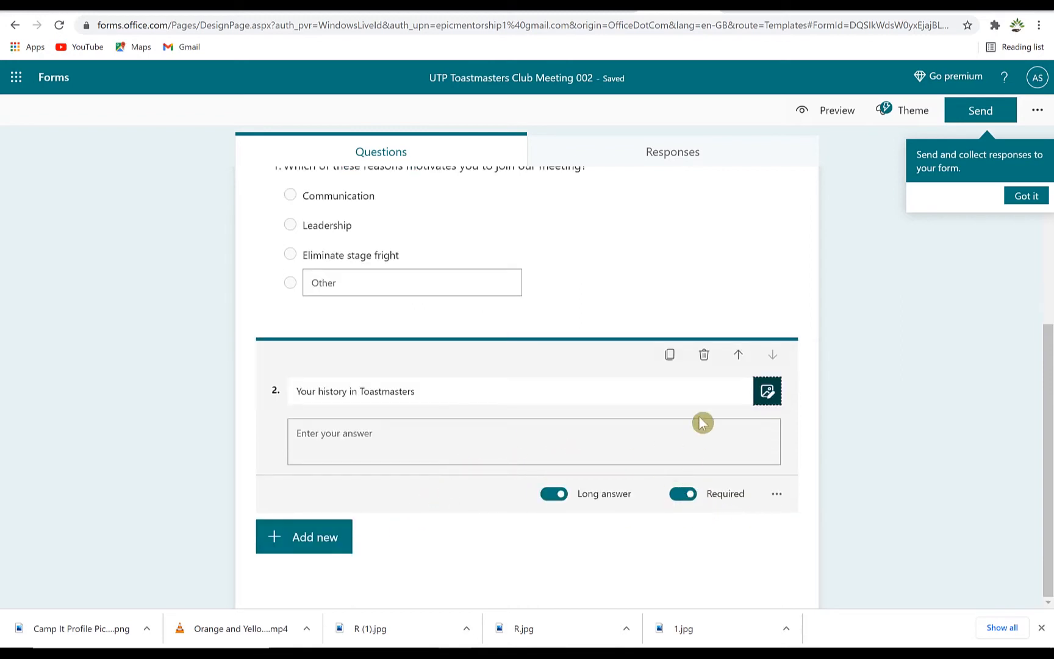
click(345, 542)
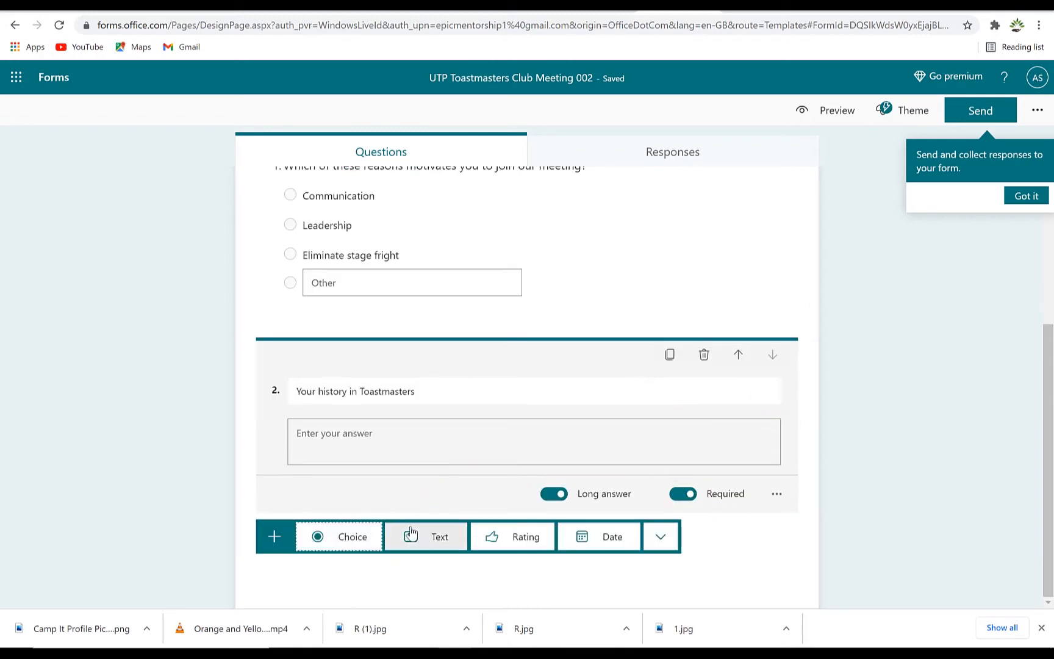
click(518, 539)
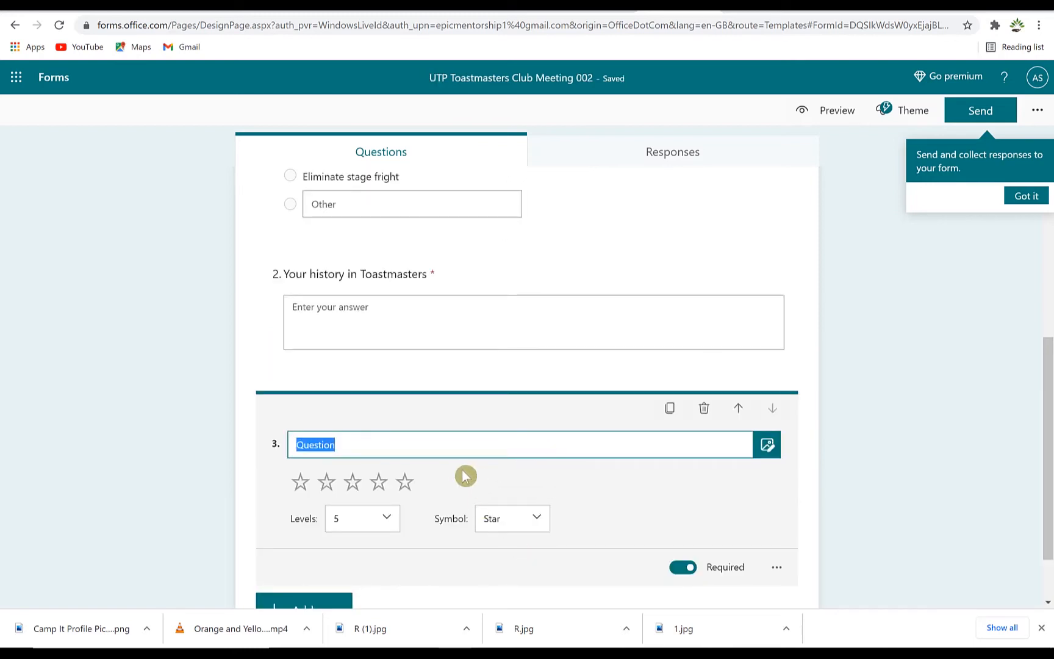
text(How)
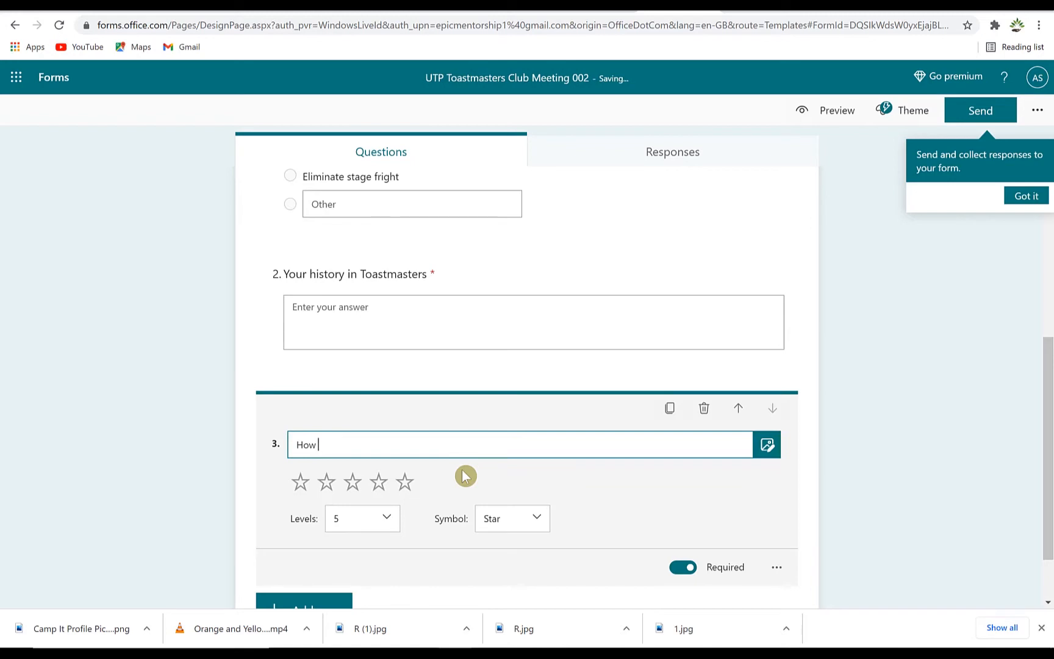
text( was your experience with our last meeting?)
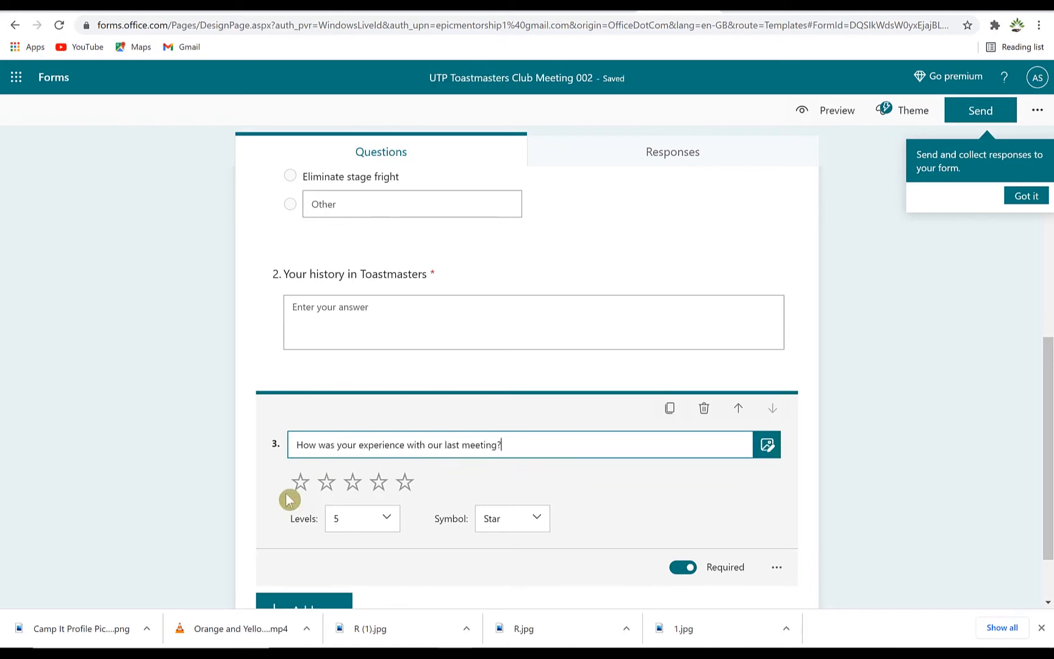
Examine the levels and symbols available for the rating question without changing either setting
click(395, 522)
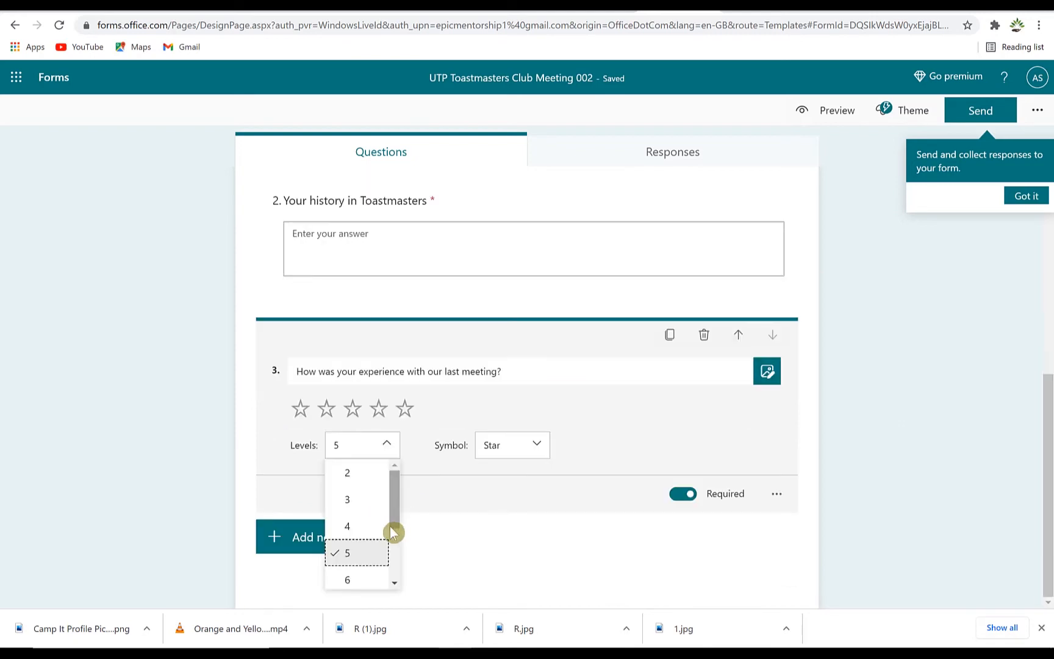
drag(395, 526, 405, 589)
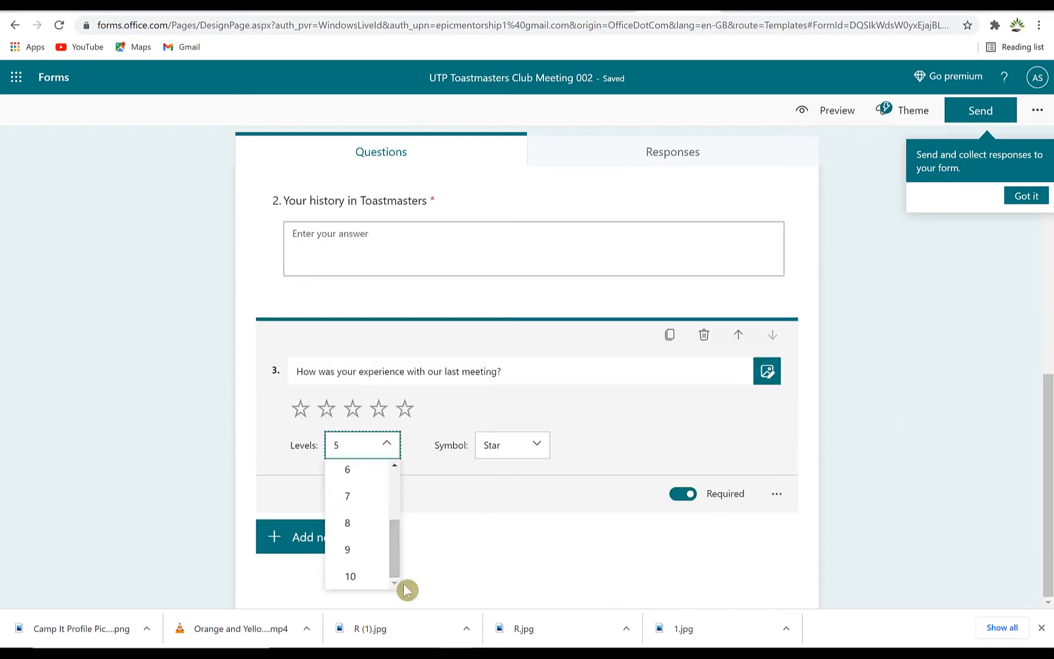
click(414, 479)
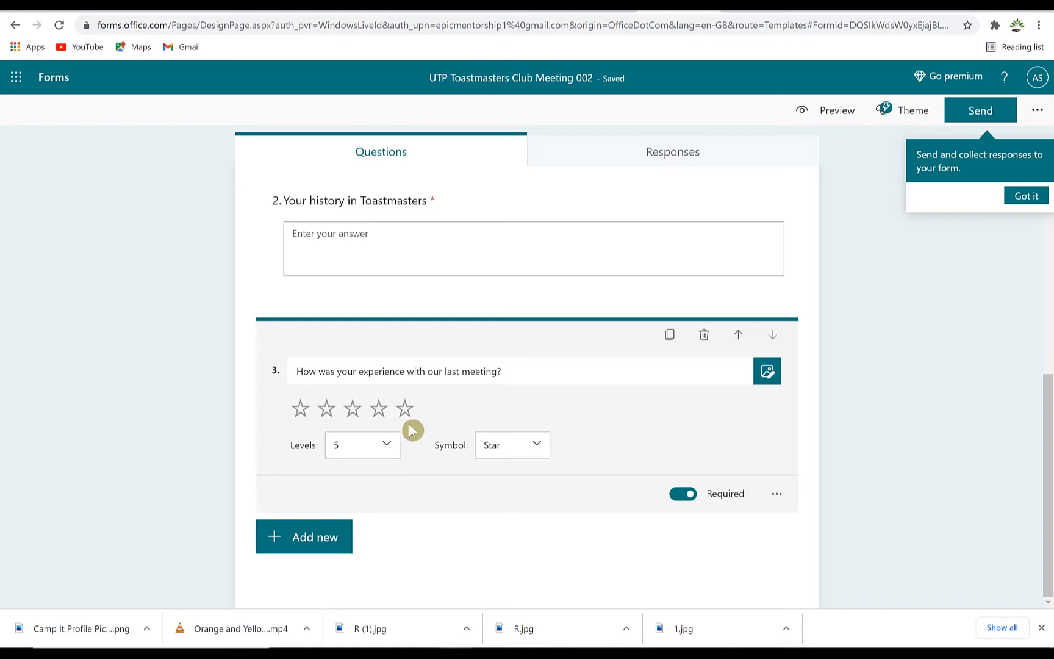
click(537, 449)
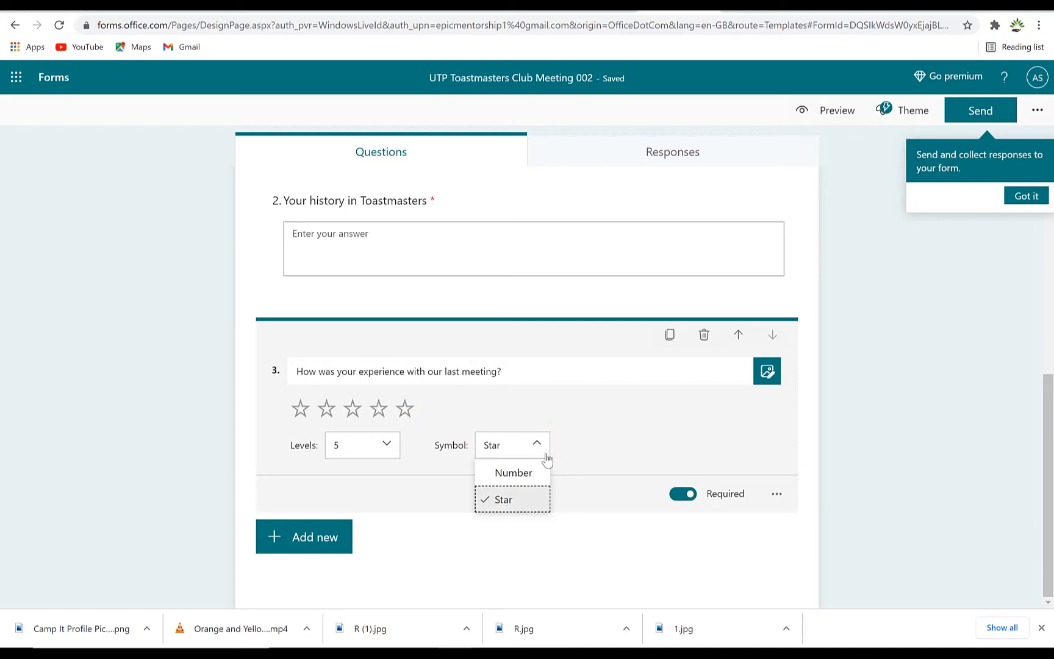
click(604, 437)
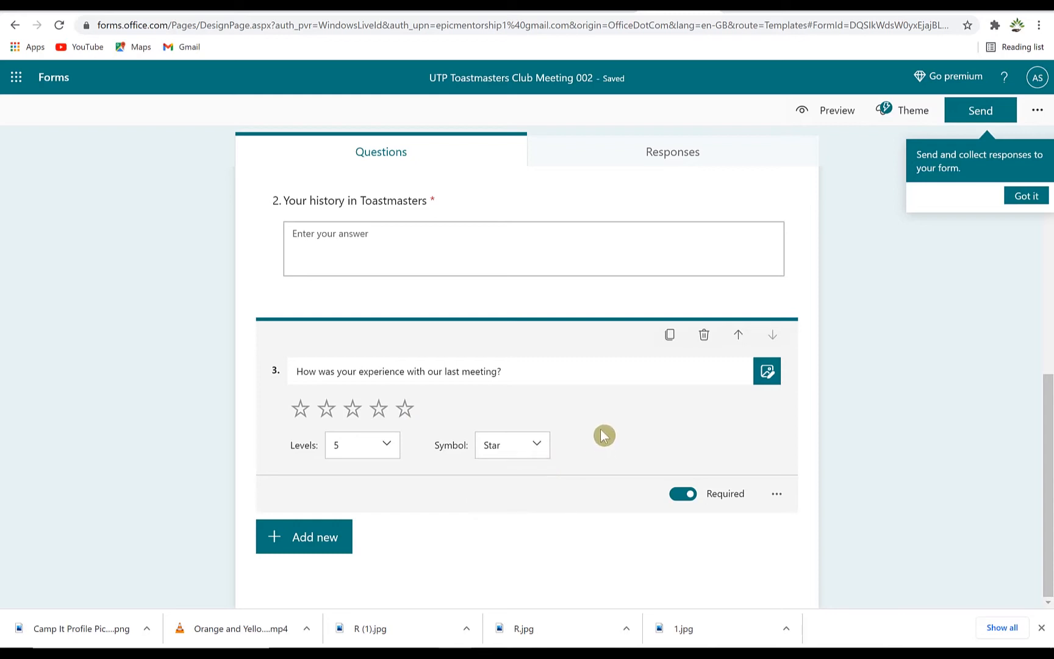
Add a date question "When was the last time you attend our meeting?" after the rating question
click(306, 544)
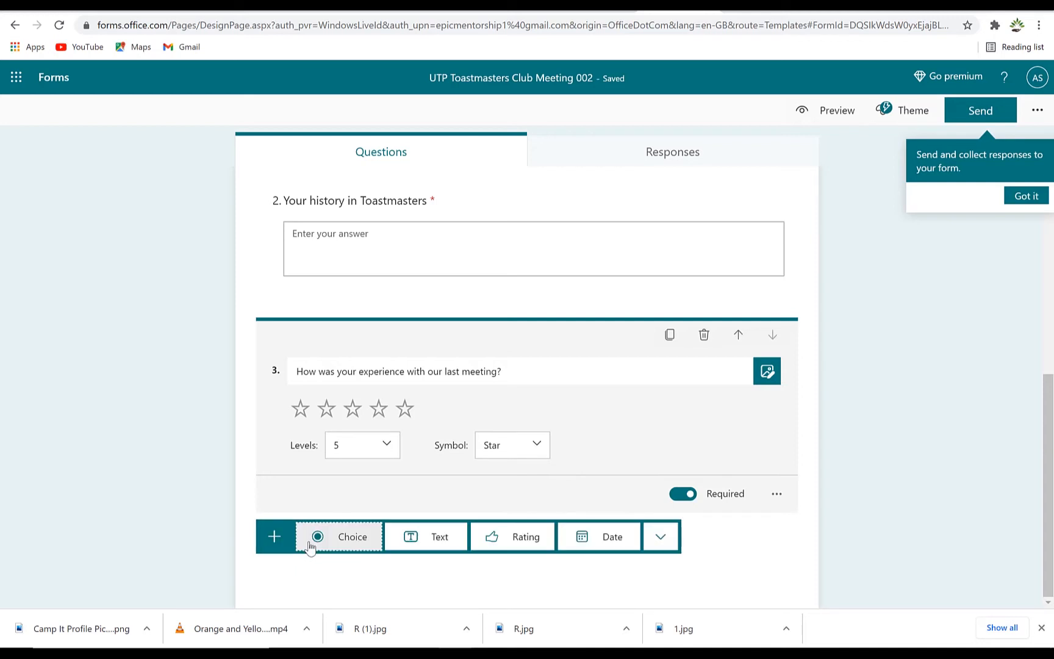
click(601, 537)
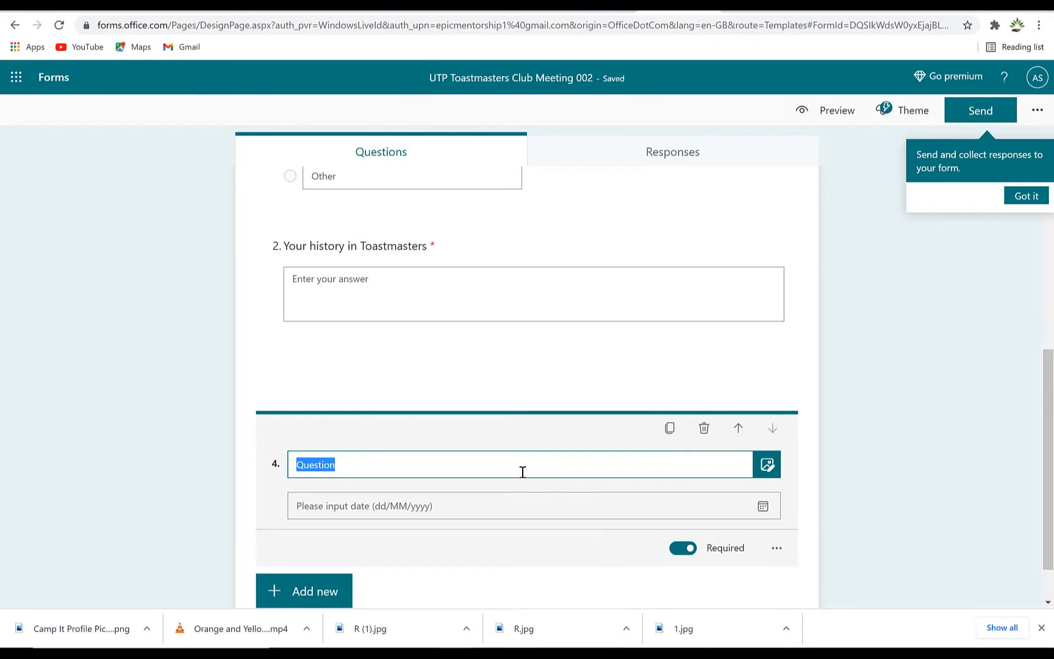
text(When was the last time you attend our meeting?)
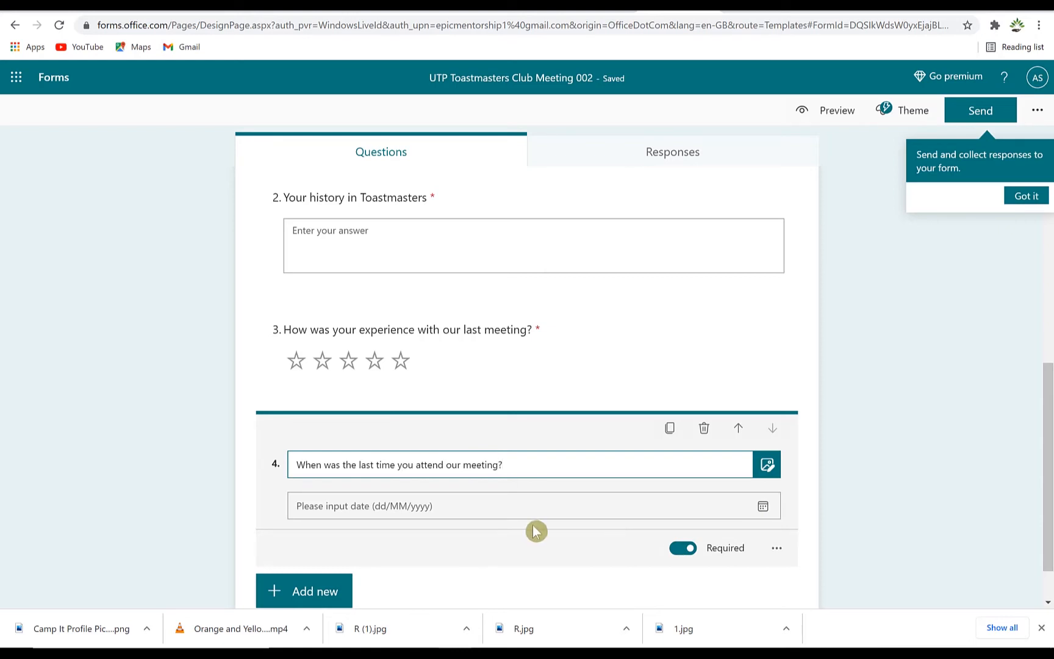
Add a new section titled "Personal Details" with the description "About yourself" after the date question
scroll(446, 565, down, 1)
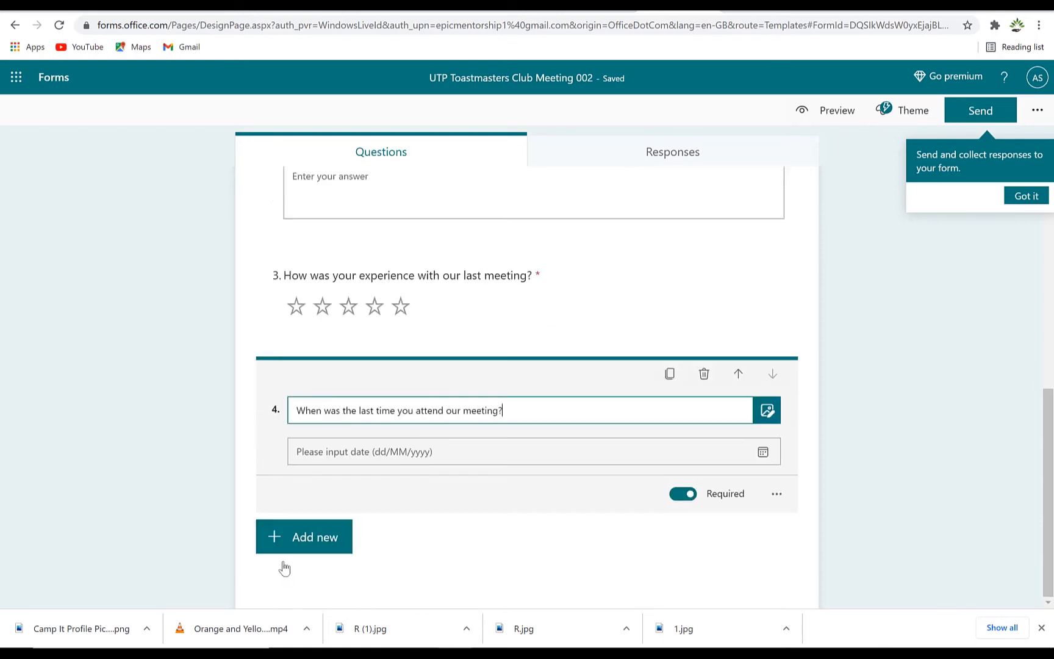
click(284, 540)
click(661, 536)
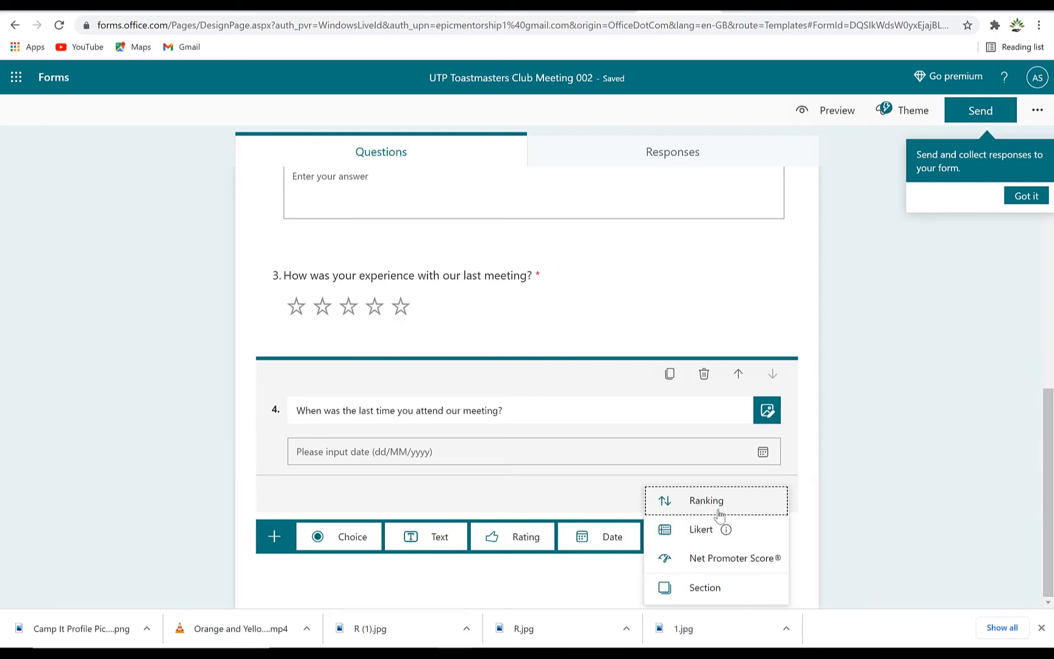
click(716, 588)
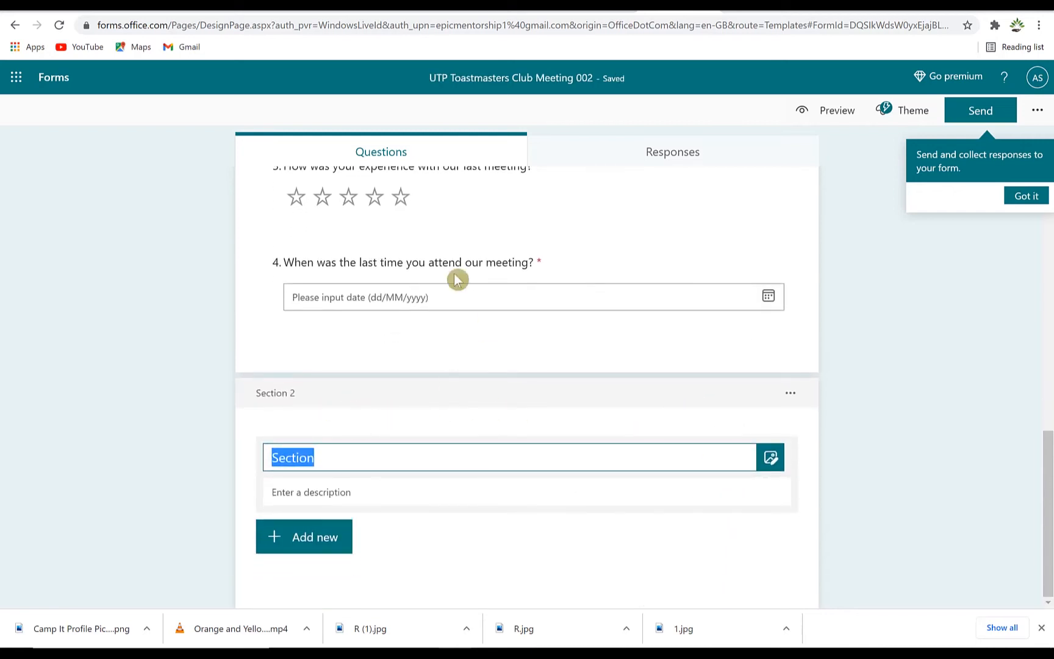
Add two text questions, "Full name" and "Email address/Phone", to the Personal Details section
click(268, 537)
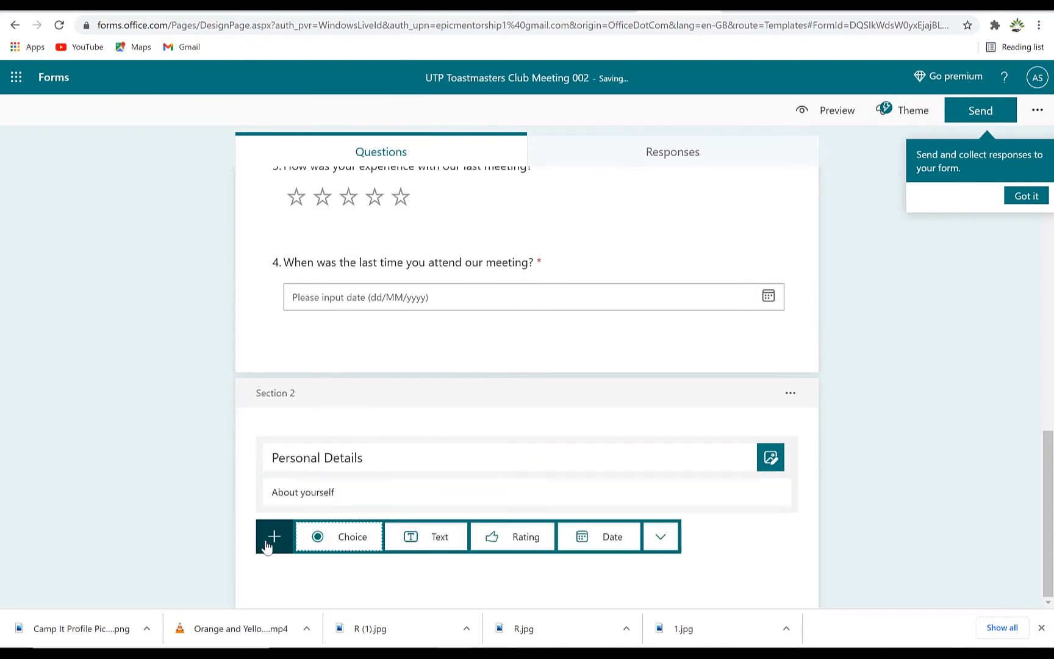
click(408, 548)
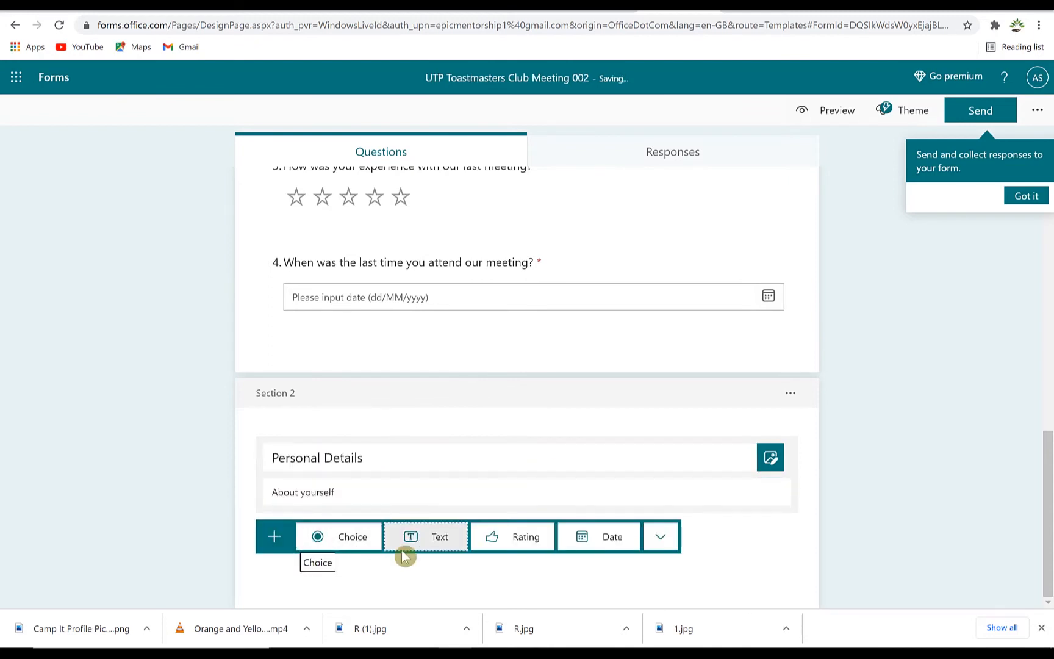
text(Full name)
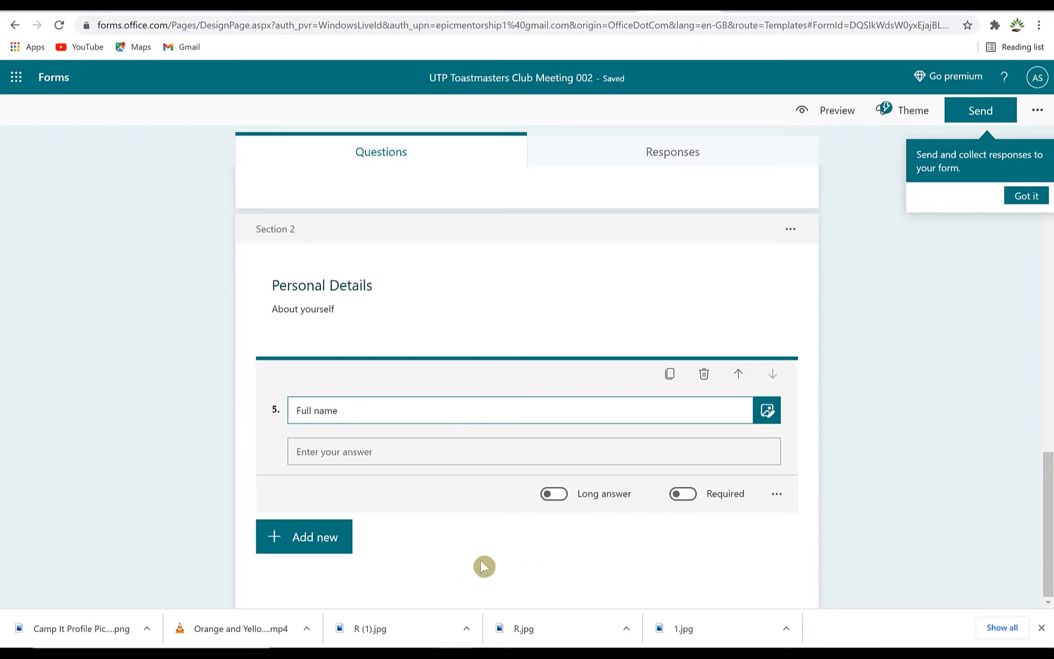
click(308, 547)
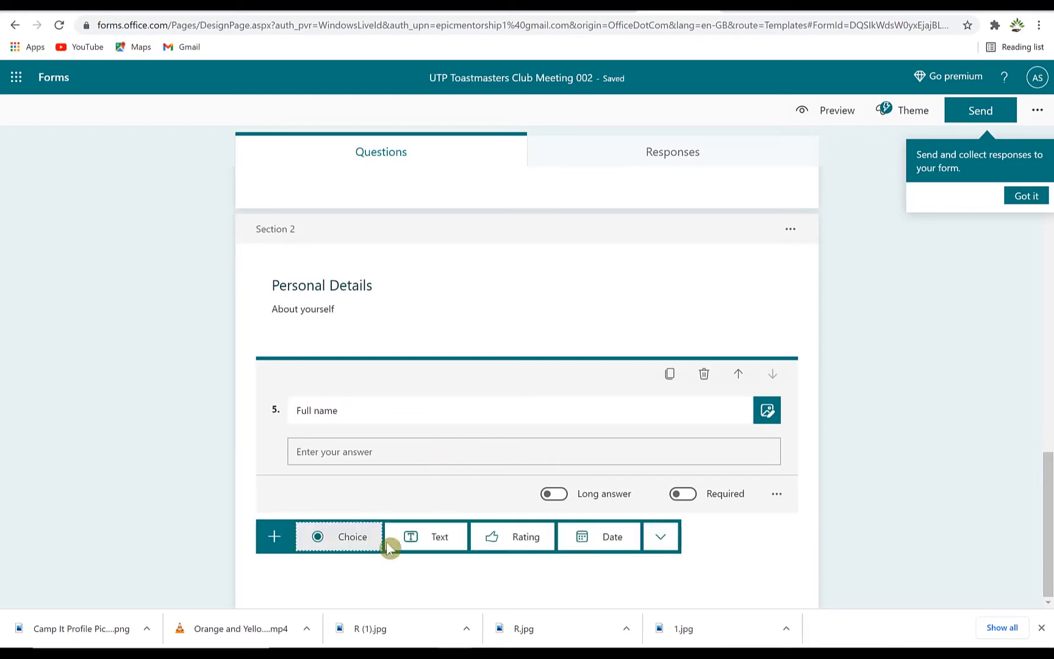
click(435, 545)
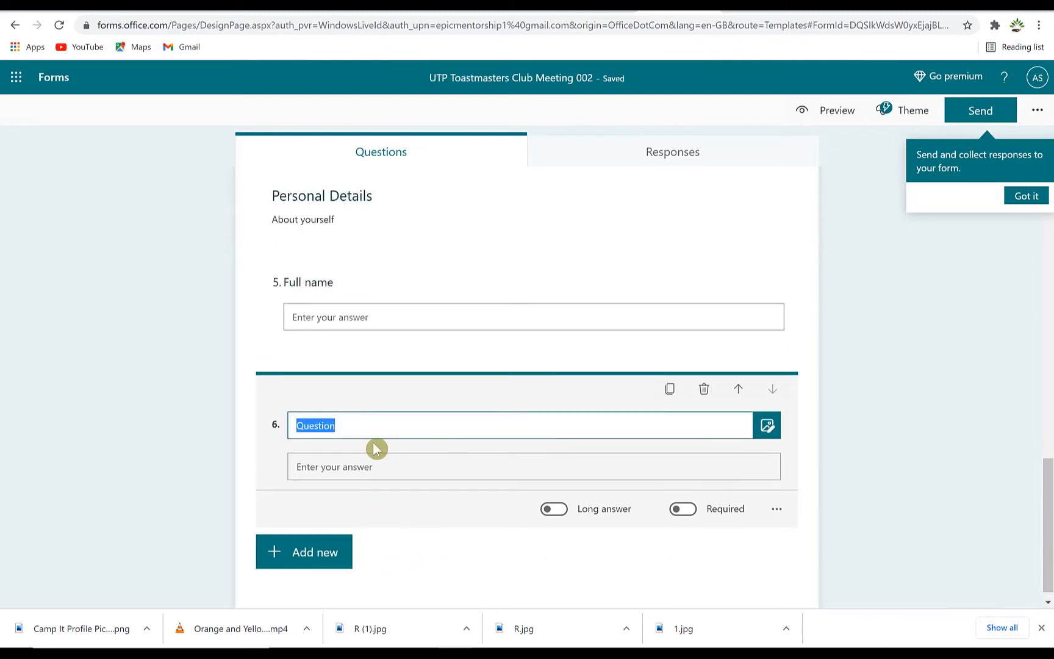
text(Email address/Phone)
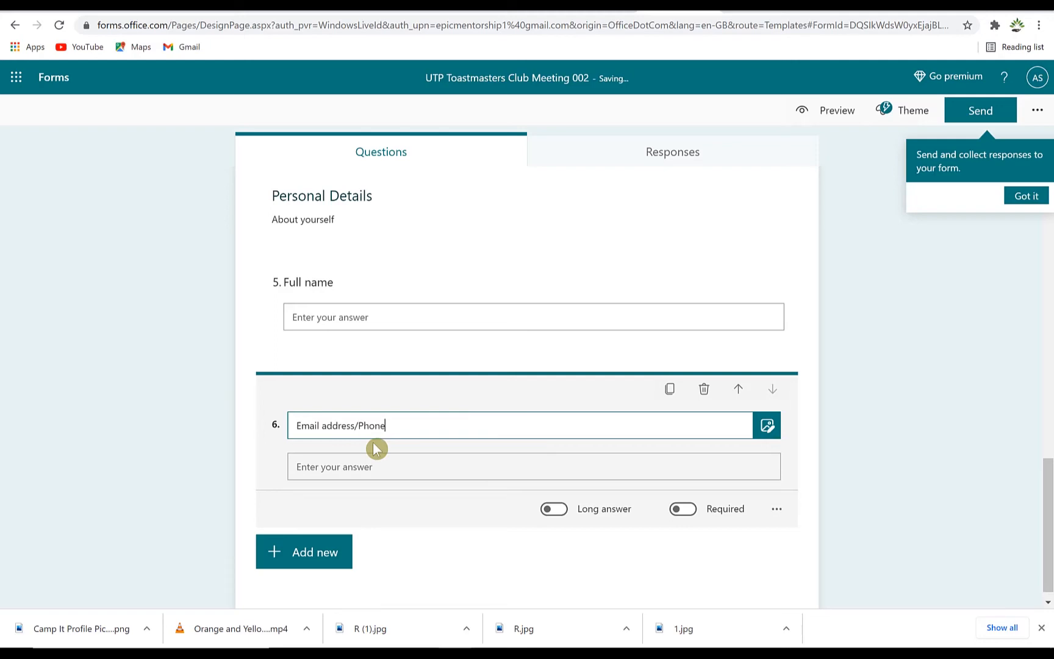
Review the finished form from its title and description through the questions to the Personal Details section
scroll(376, 449, up, 10)
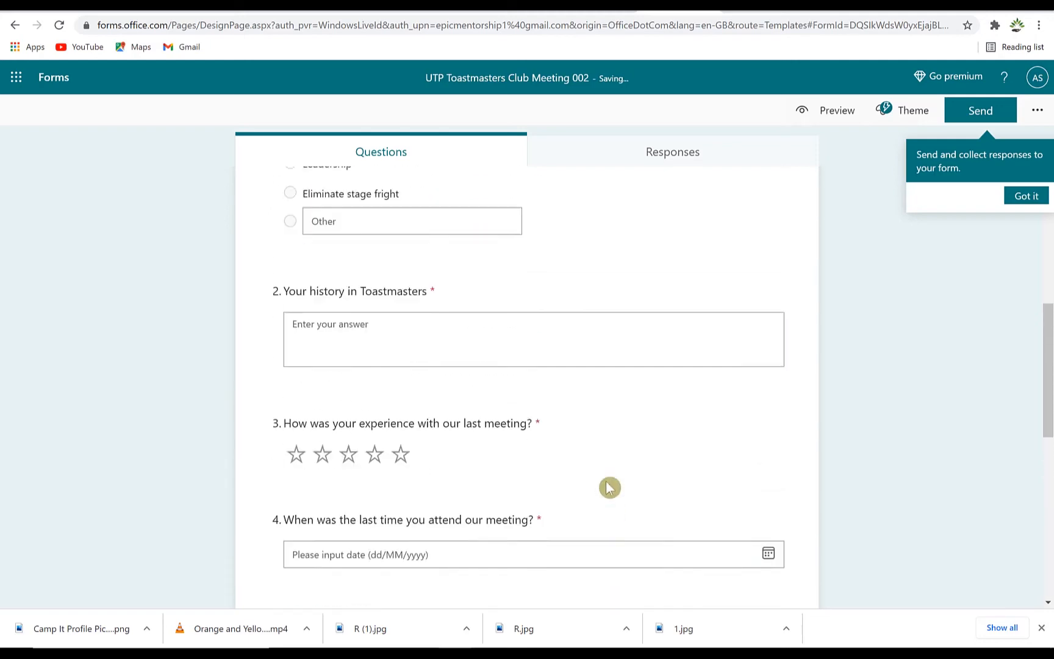
scroll(482, 272, up, 5)
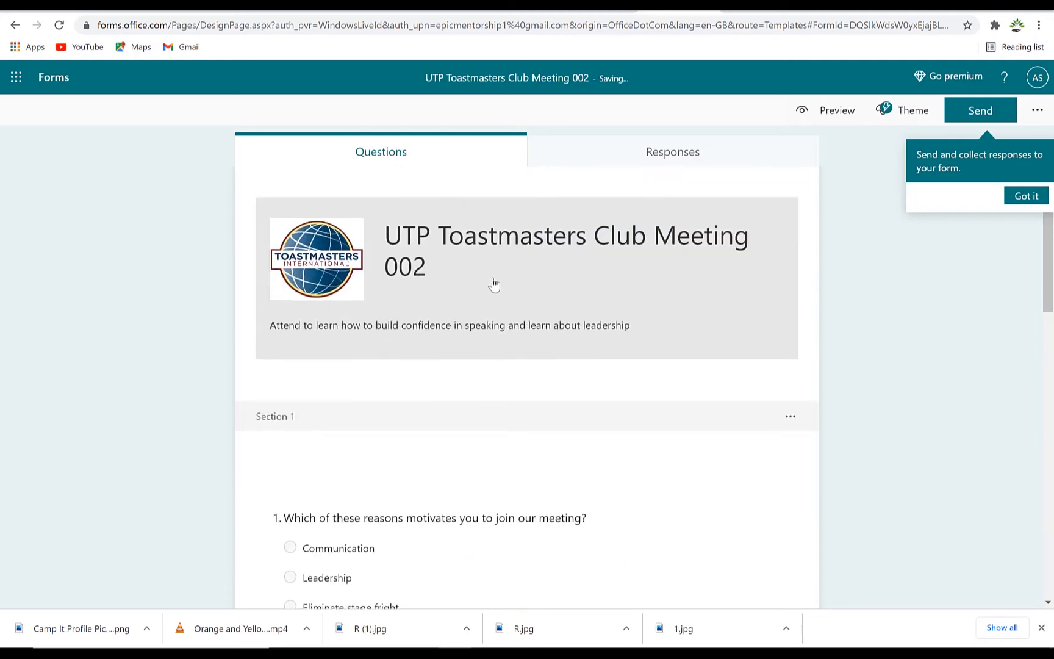
scroll(493, 285, down, 15)
scroll(463, 383, up, 6)
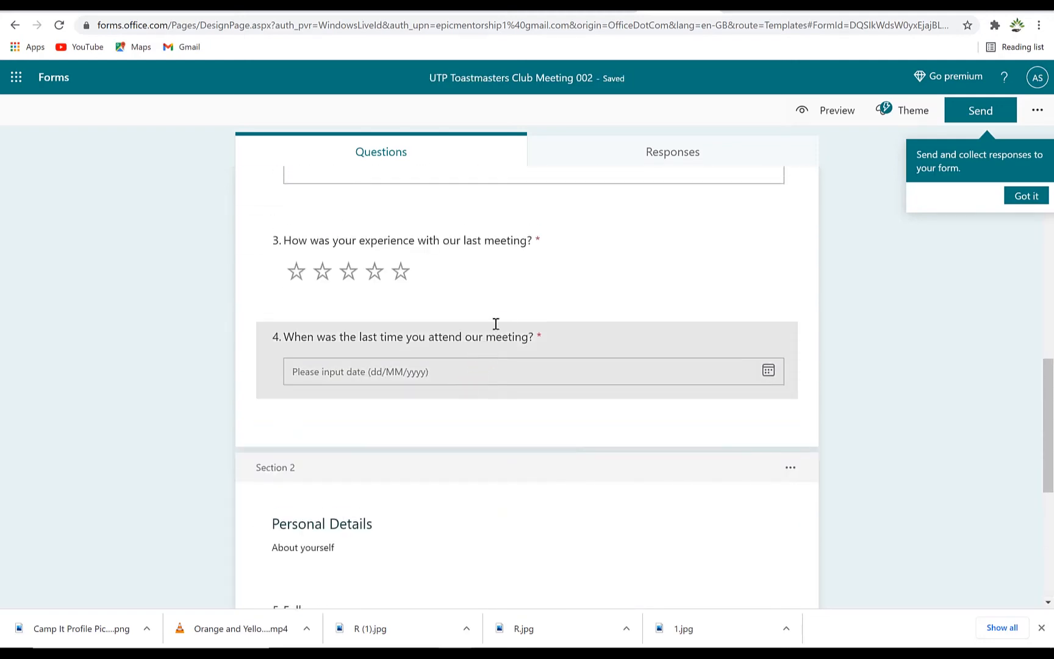
scroll(513, 298, up, 10)
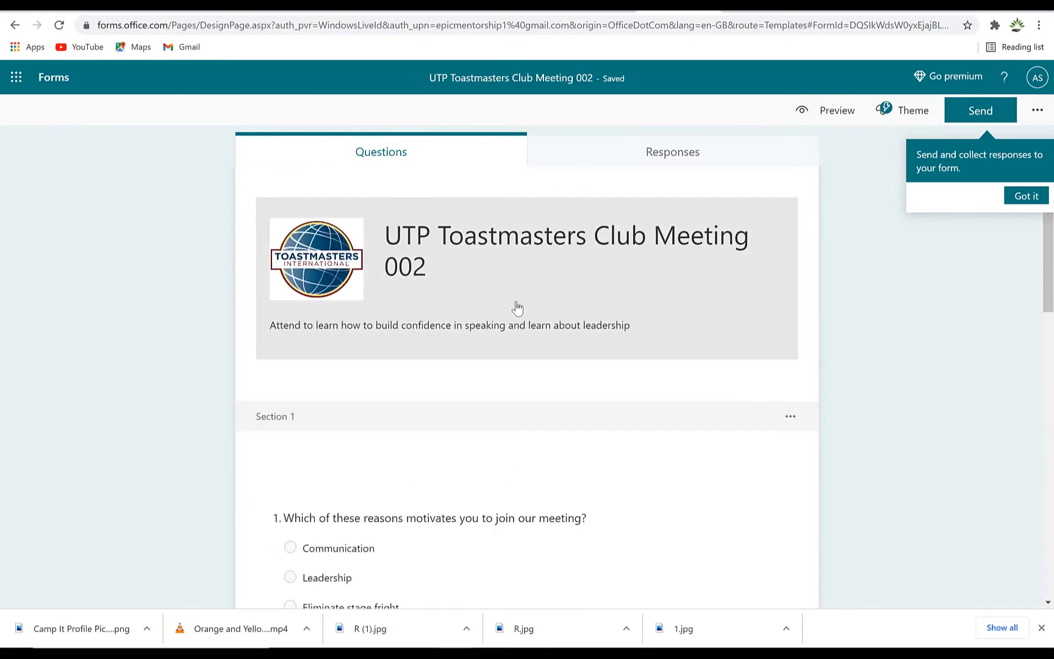
scroll(454, 414, down, 5)
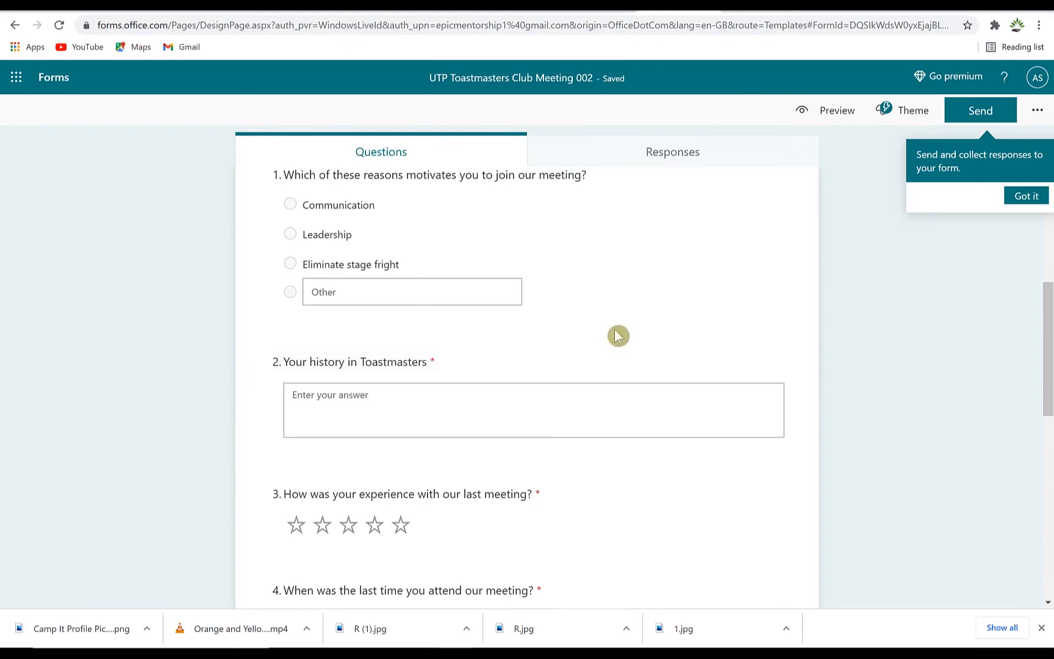
Preview the form in the computer layout and look over its header and first page of questions
click(829, 116)
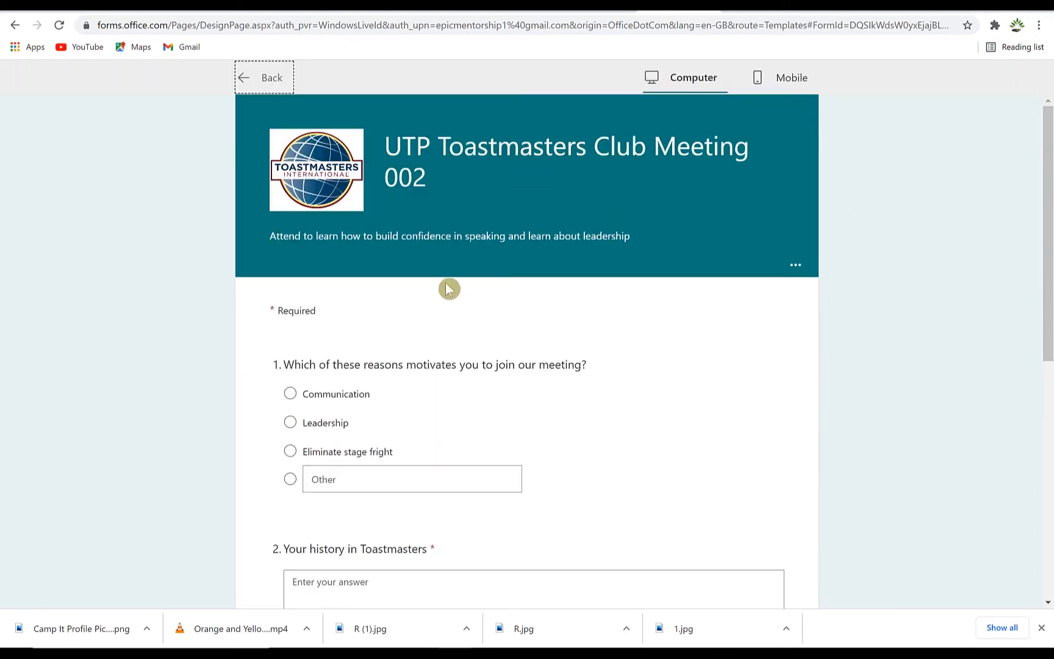
scroll(515, 388, down, 5)
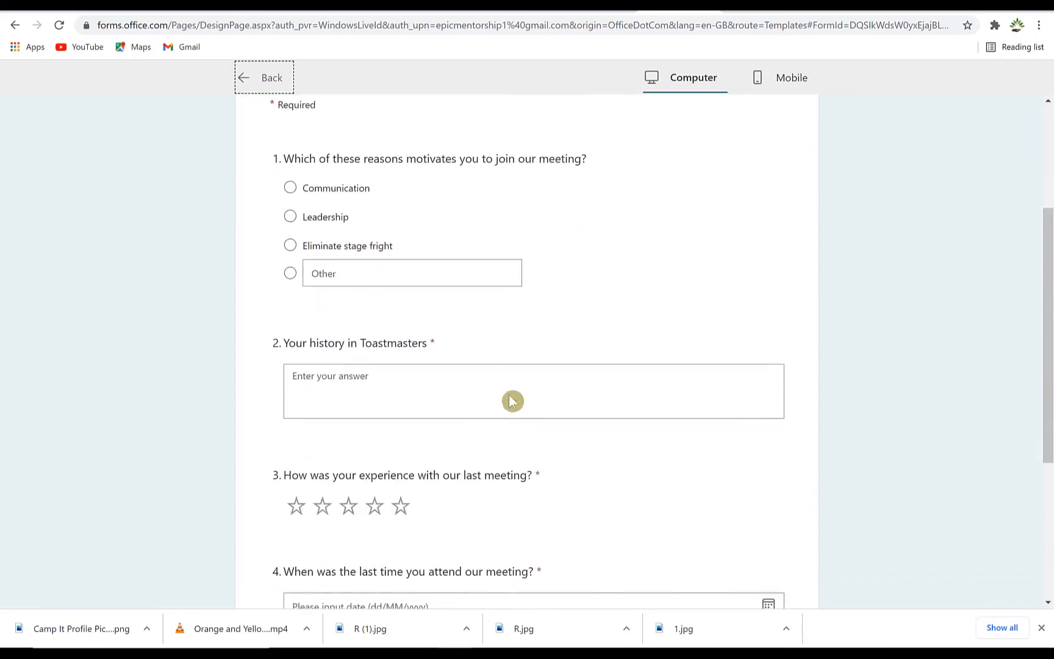
scroll(510, 394, up, 5)
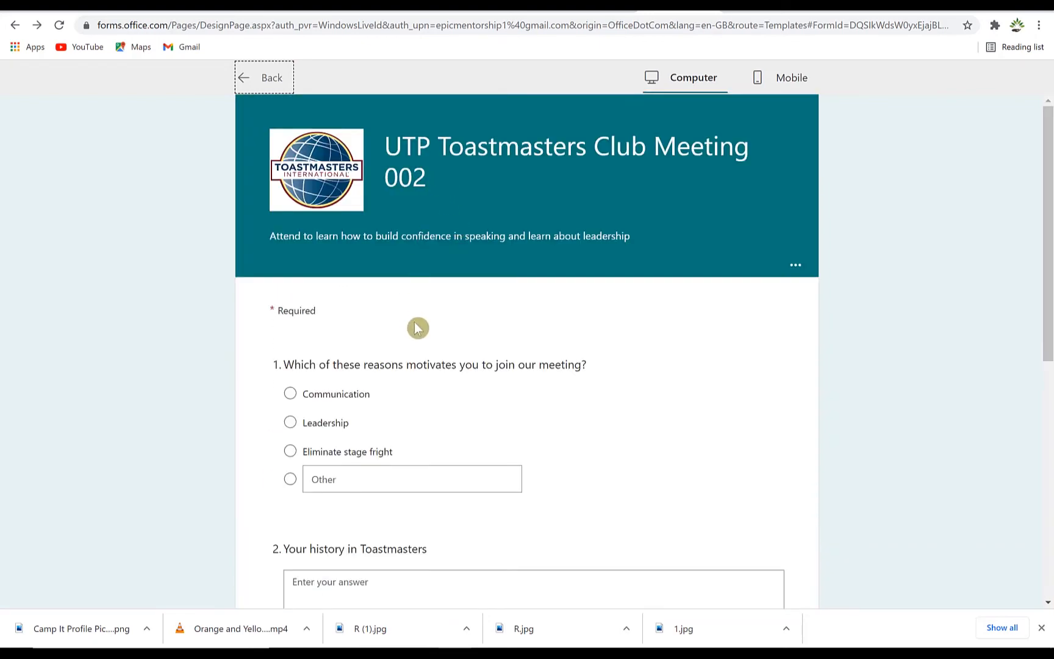
scroll(440, 359, down, 5)
scroll(440, 358, down, 2)
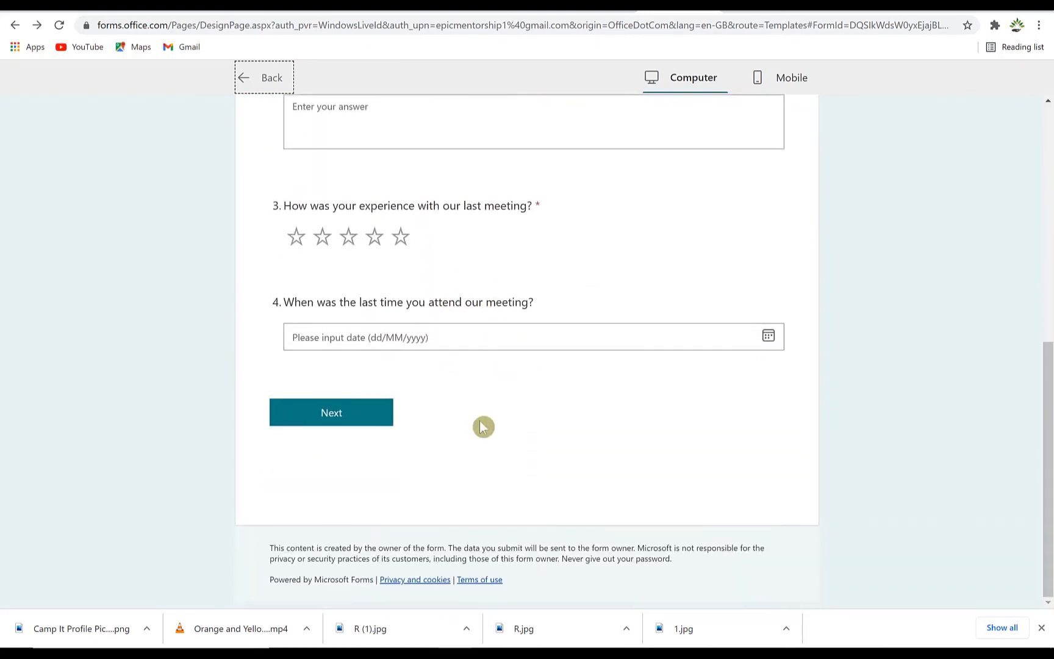
scroll(464, 381, up, 8)
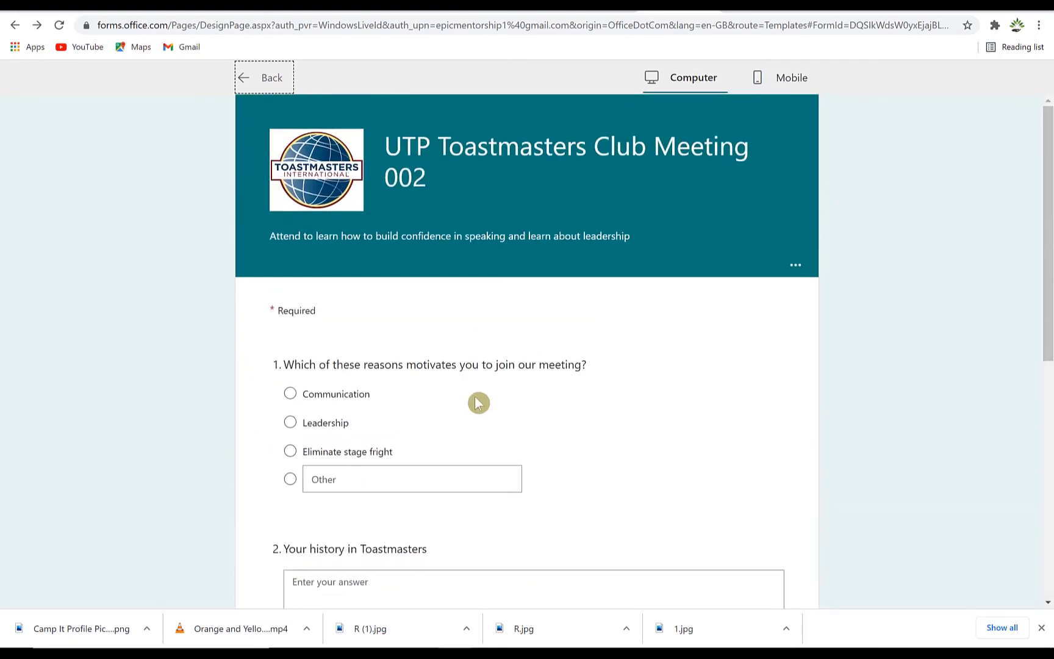
scroll(402, 383, down, 7)
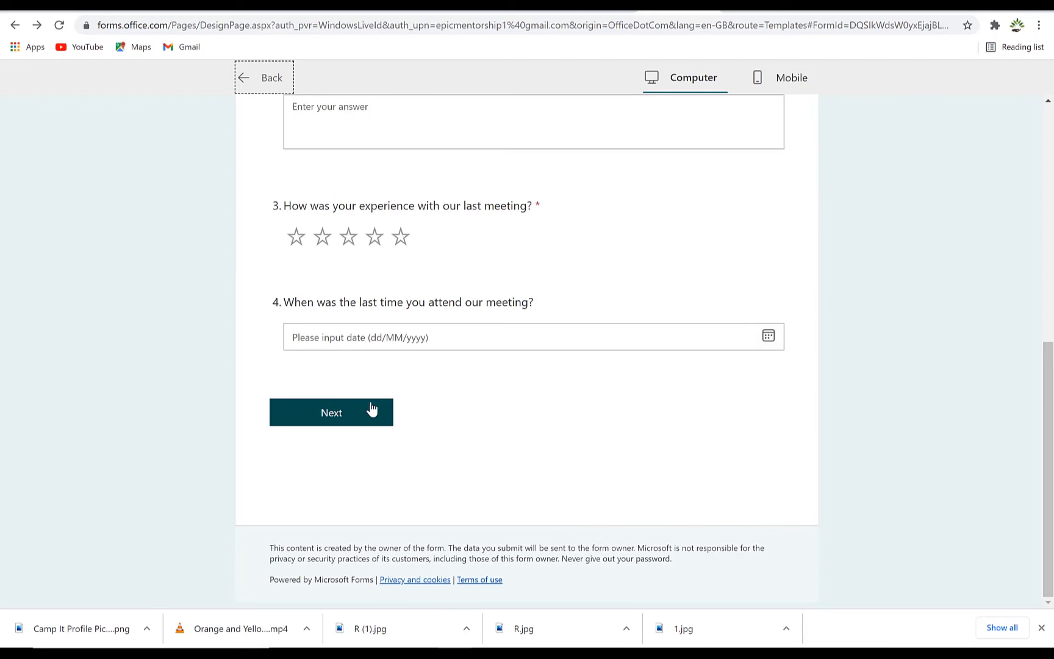
scroll(459, 409, up, 8)
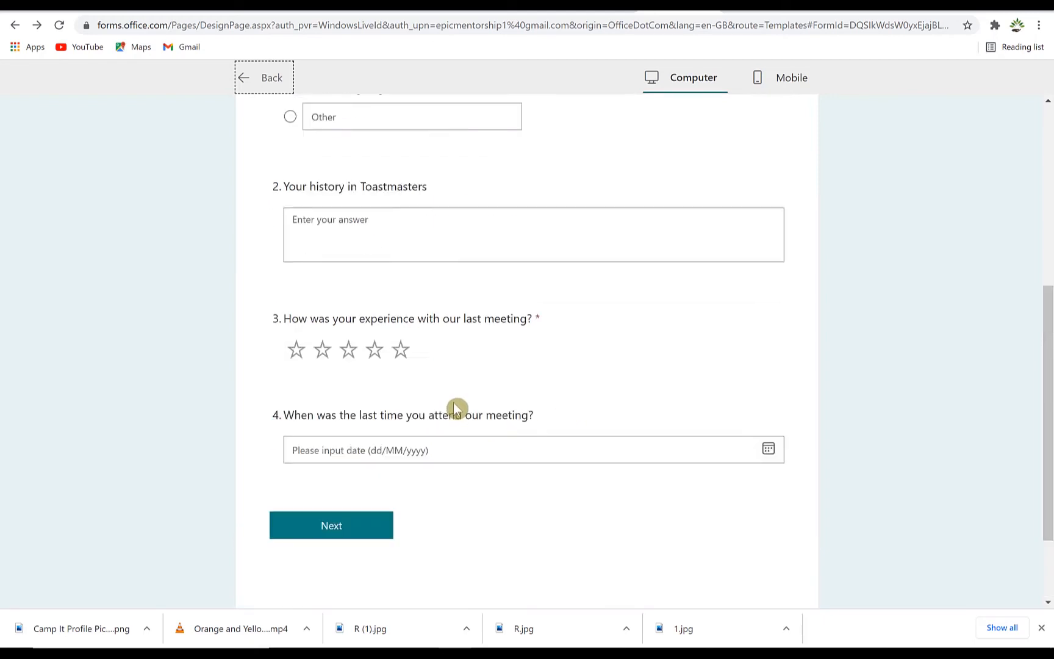
click(510, 438)
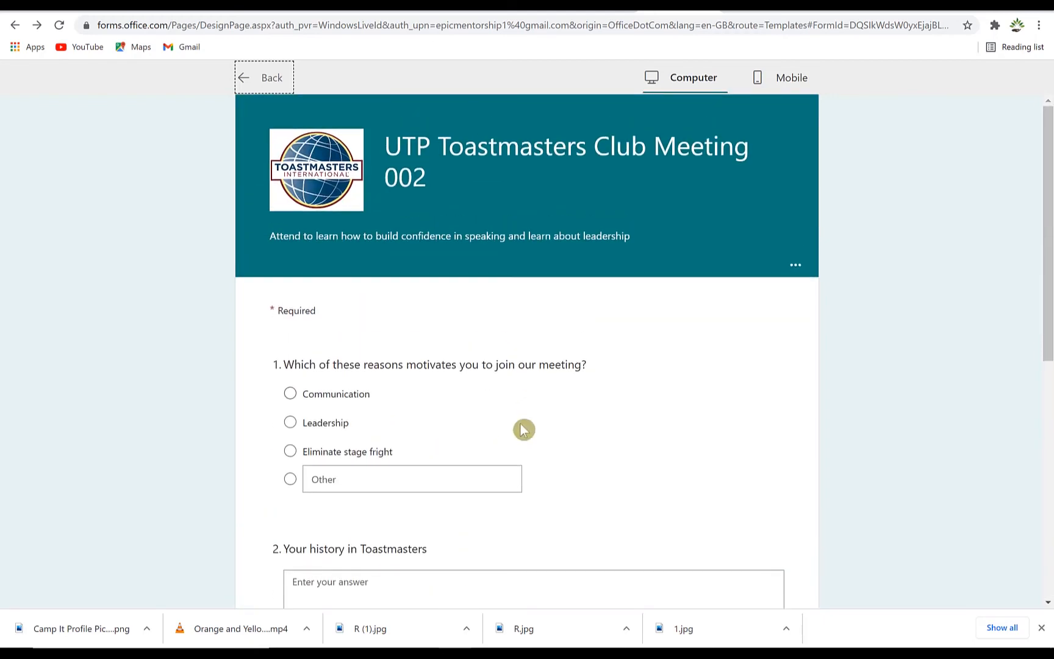
Check the form preview in the mobile layout and return to the form editor
click(786, 86)
click(748, 141)
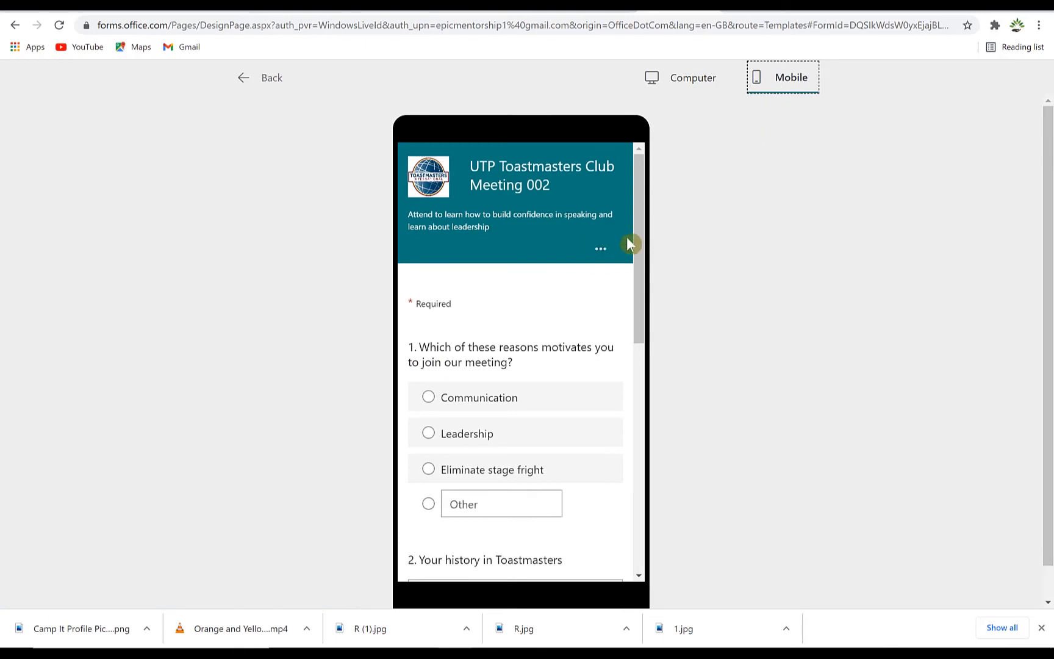
mouse_move(640, 242)
mouse_down()
mouse_move(601, 494)
mouse_move(625, 463)
mouse_move(639, 383)
mouse_move(635, 216)
mouse_up()
click(270, 77)
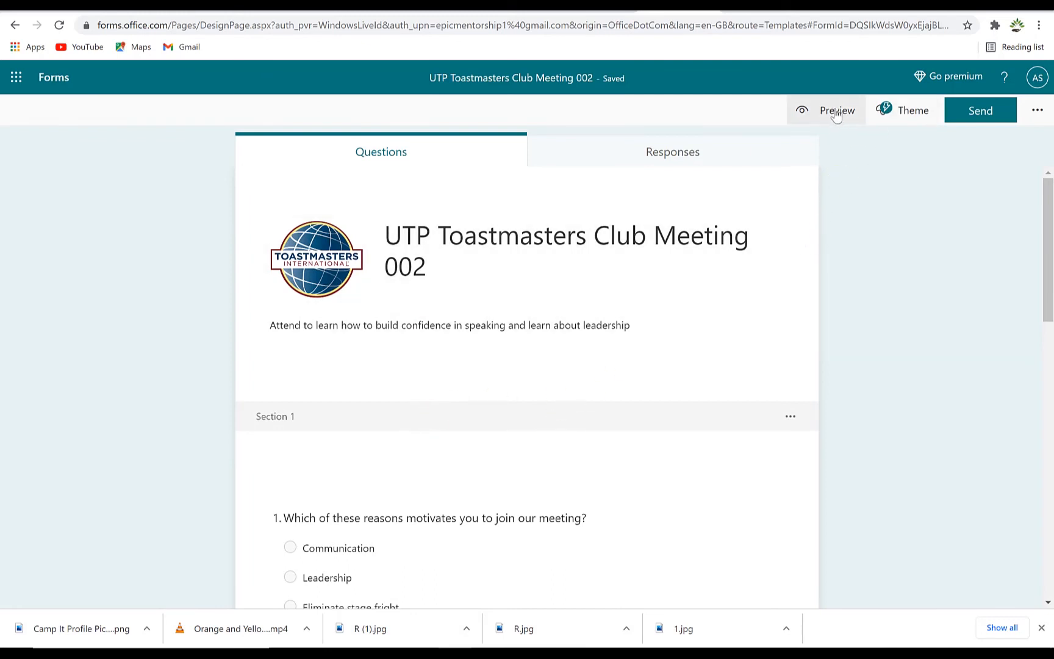
Try the suggested theme with an orange-brown header and raised hands, and check it on the questions
click(903, 113)
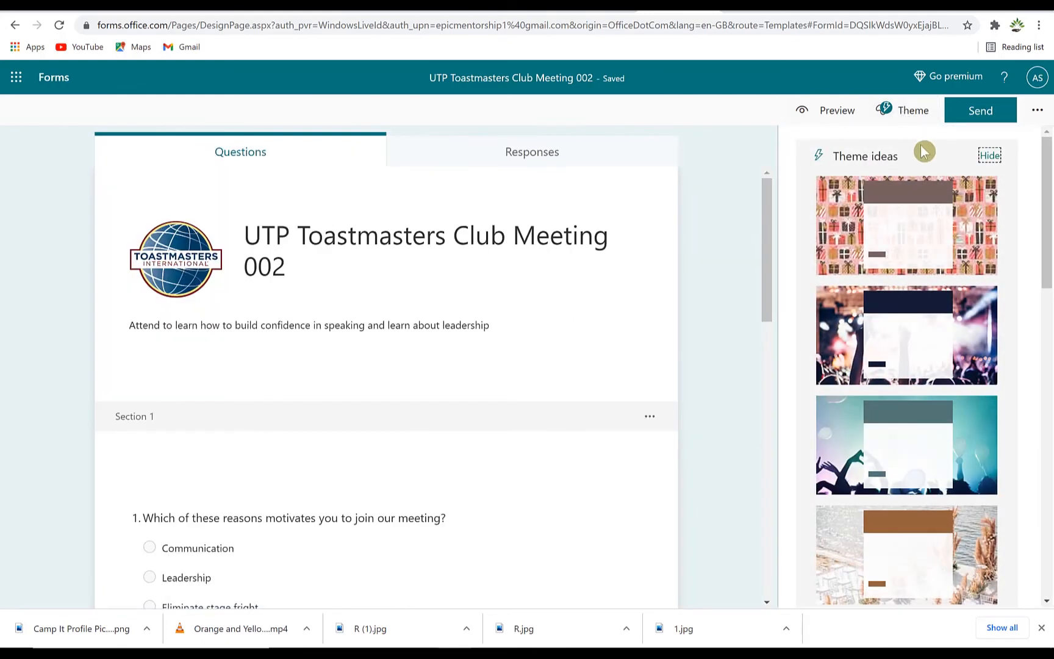
scroll(913, 457, down, 10)
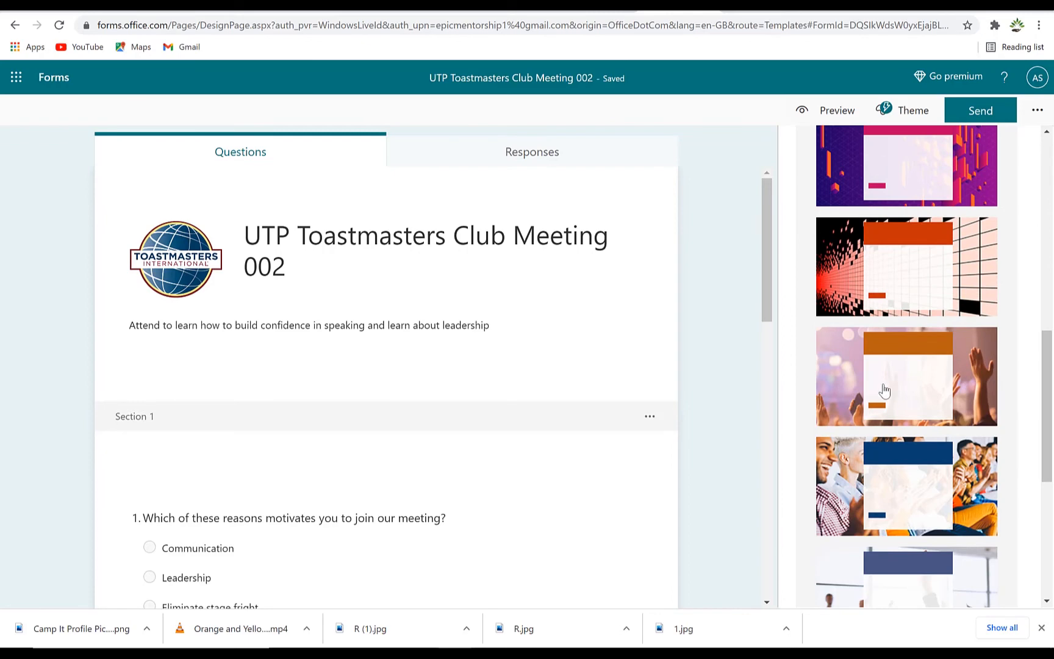
click(883, 391)
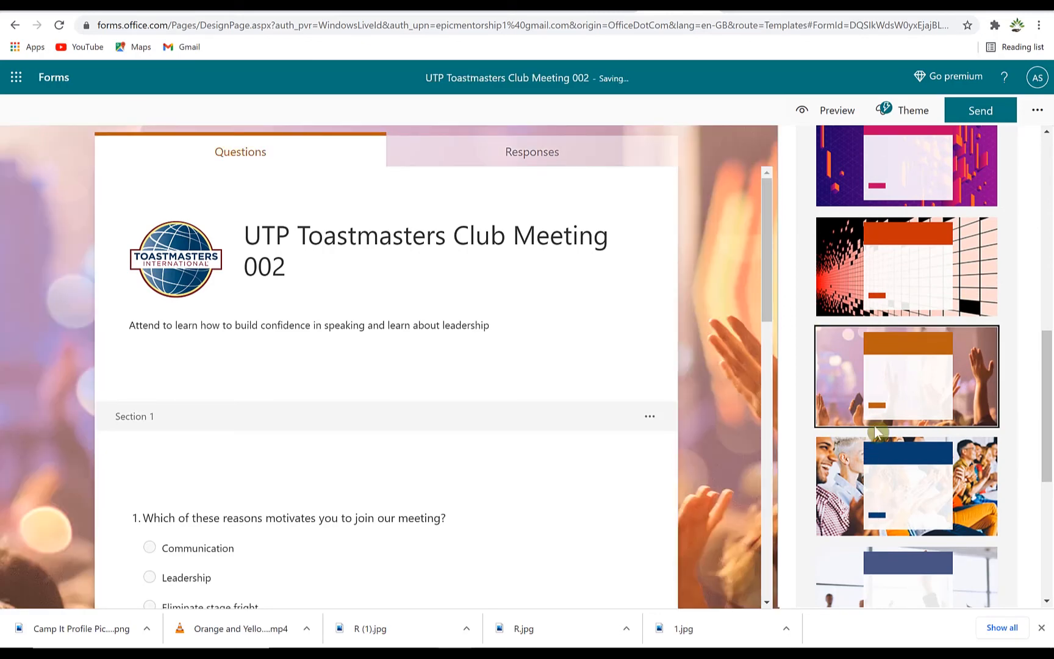
scroll(684, 433, down, 10)
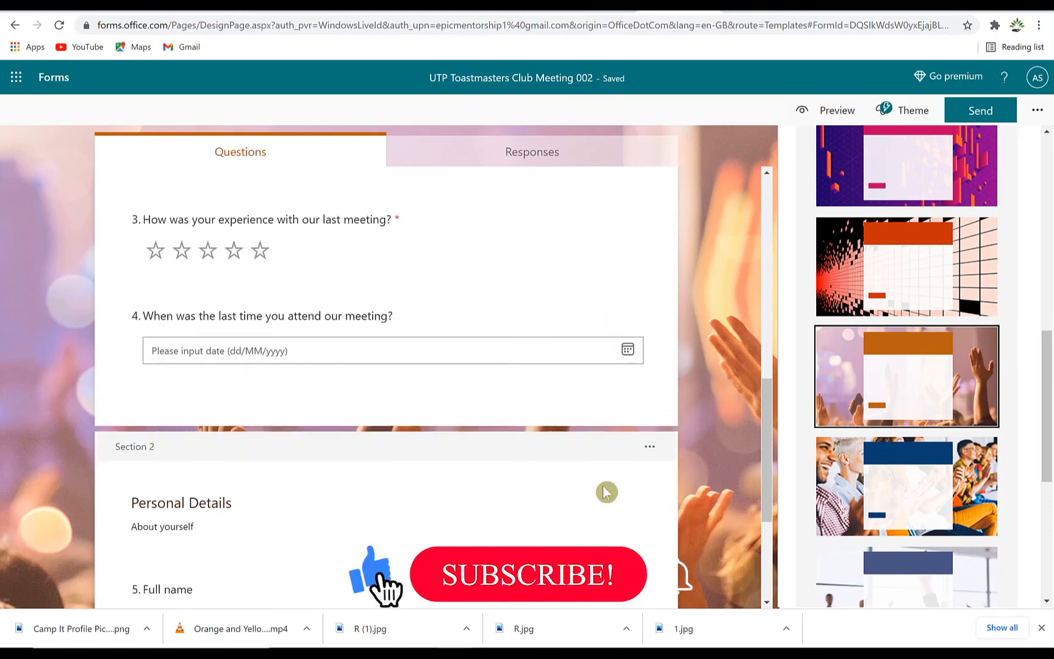
Apply the suggested theme with a blue header and applauding audience, and review it across the form's sections
click(894, 489)
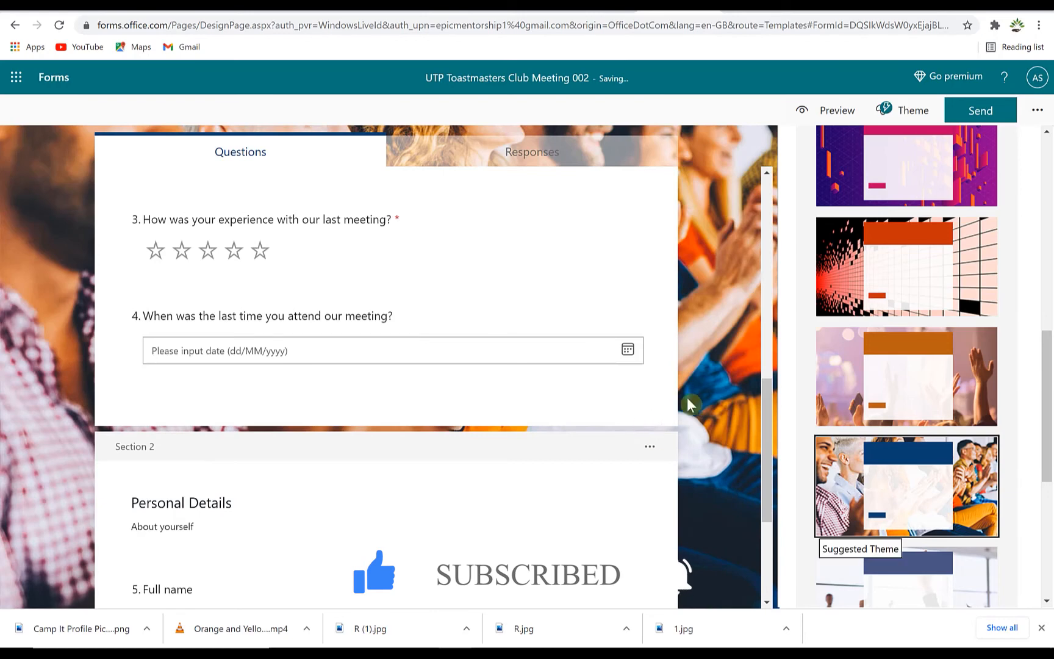
scroll(701, 387, down, 3)
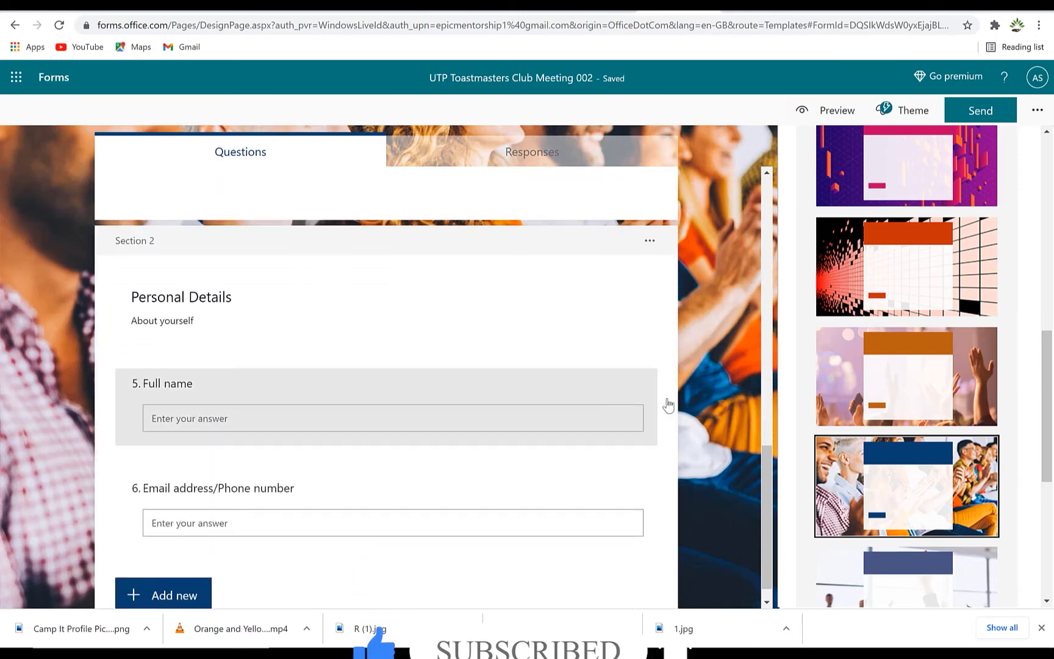
scroll(721, 435, up, 5)
scroll(846, 335, down, 5)
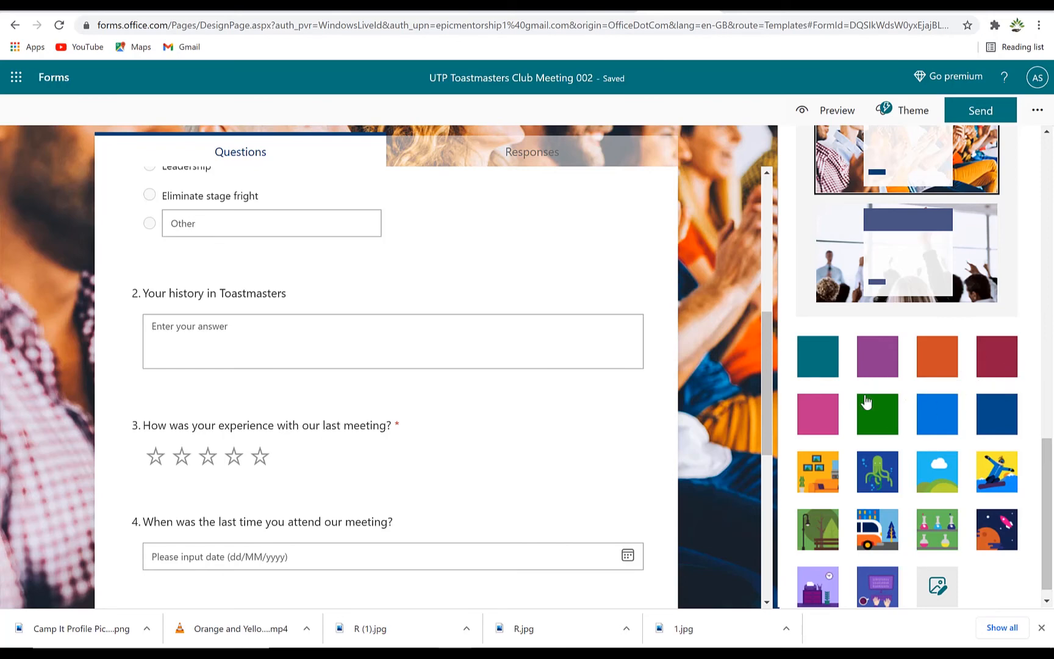
Try the purple, orange and dark red colour themes and the snowboarder illustration theme on the form
click(878, 367)
click(929, 368)
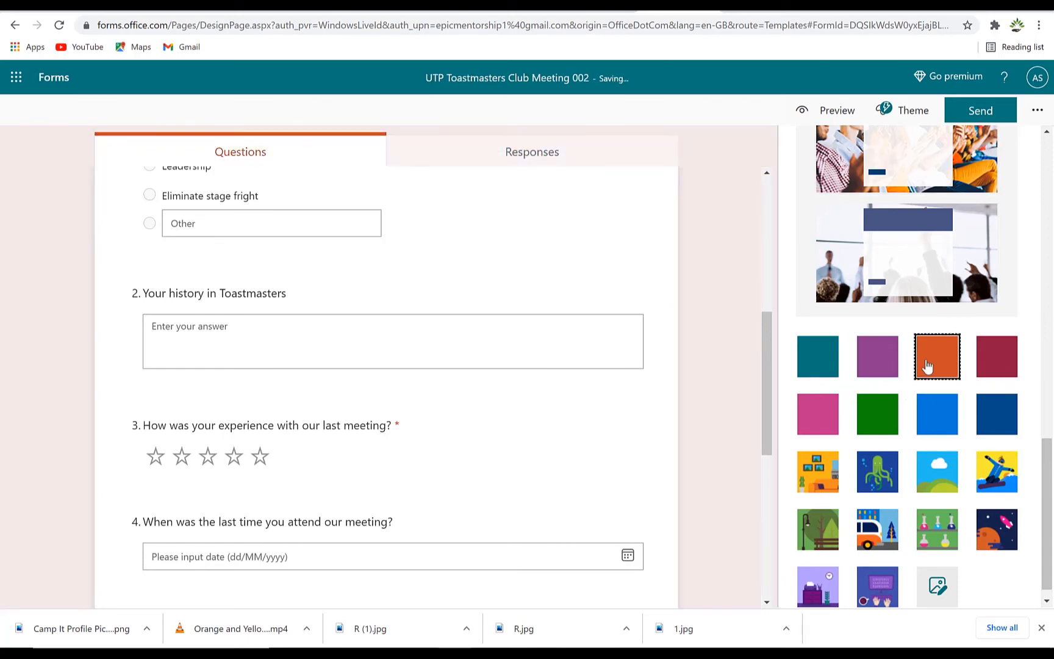
click(991, 367)
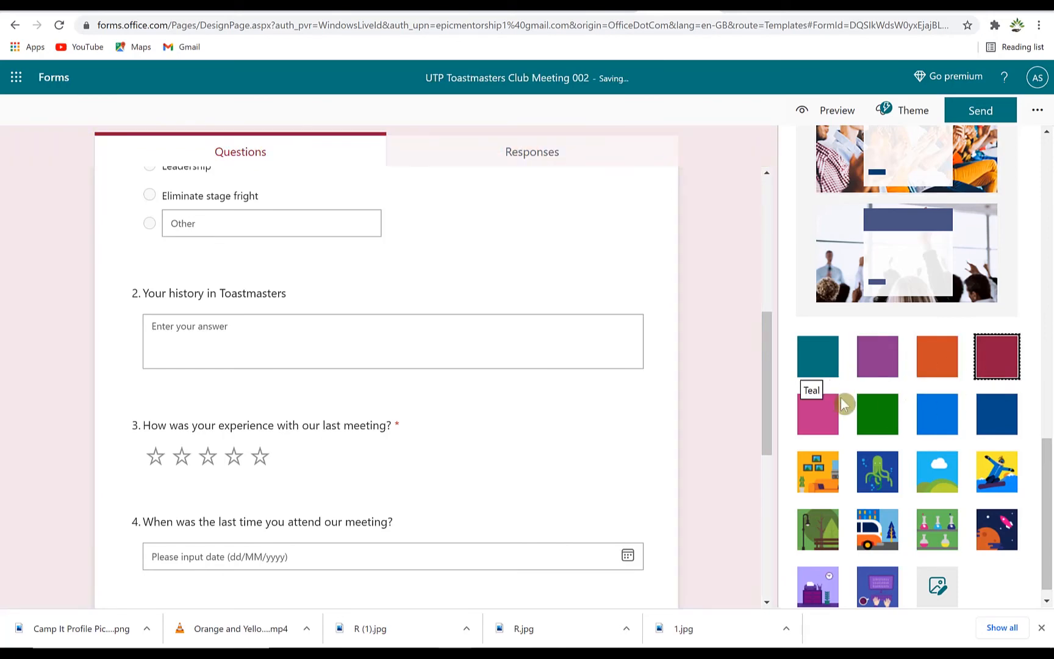
scroll(854, 421, down, 1)
click(998, 463)
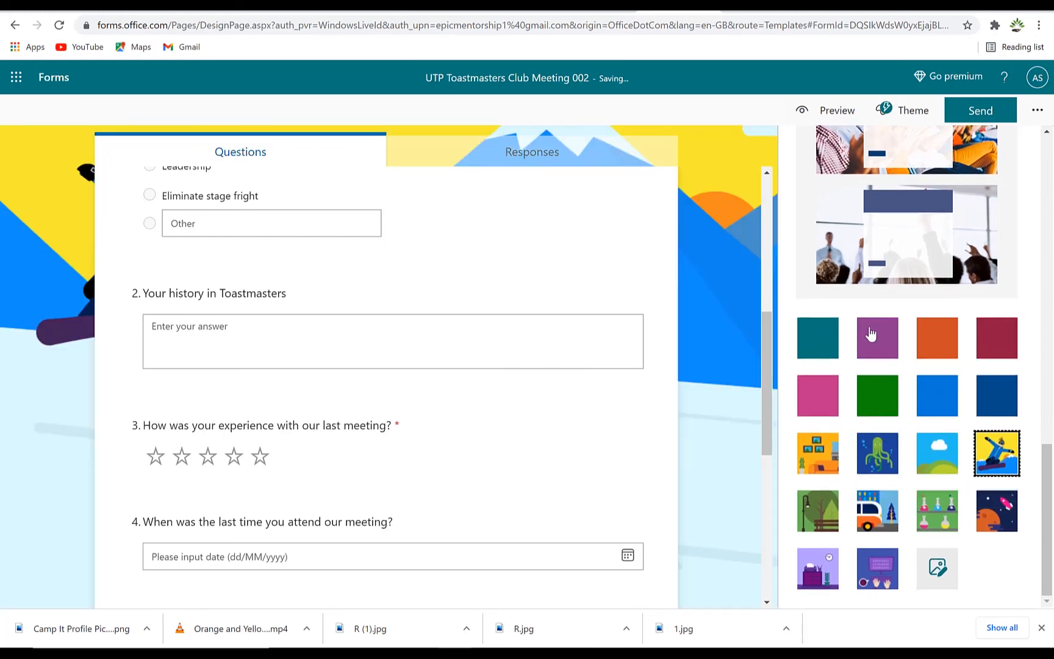
Set the form's theme back to the suggested applauding audience design with the blue header
scroll(872, 334, up, 3)
click(912, 337)
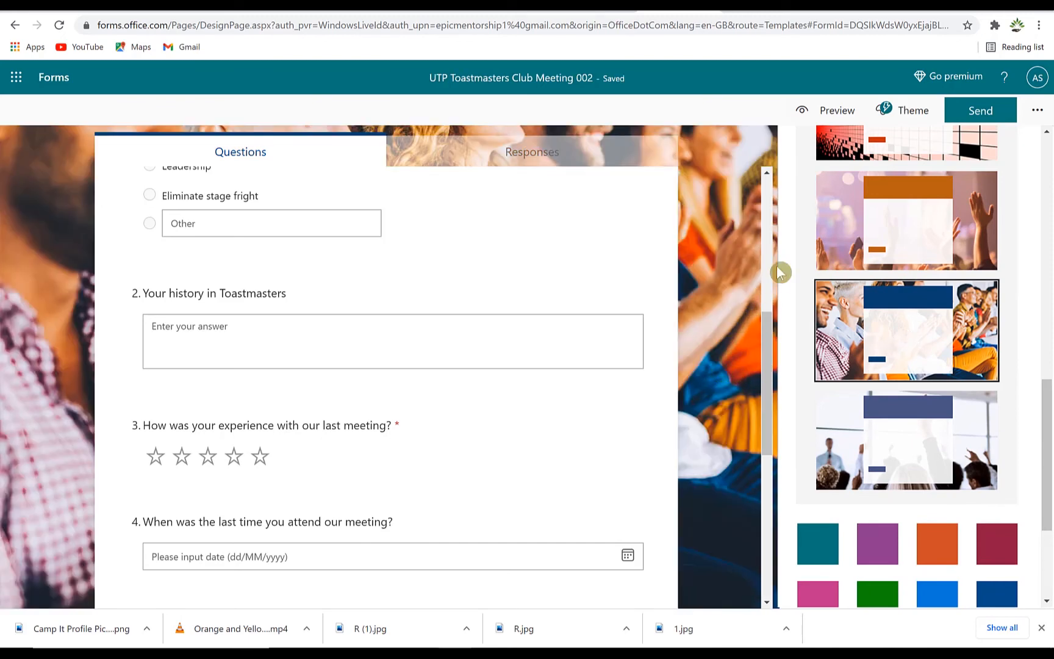
scroll(975, 474, down, 2)
scroll(975, 466, down, 1)
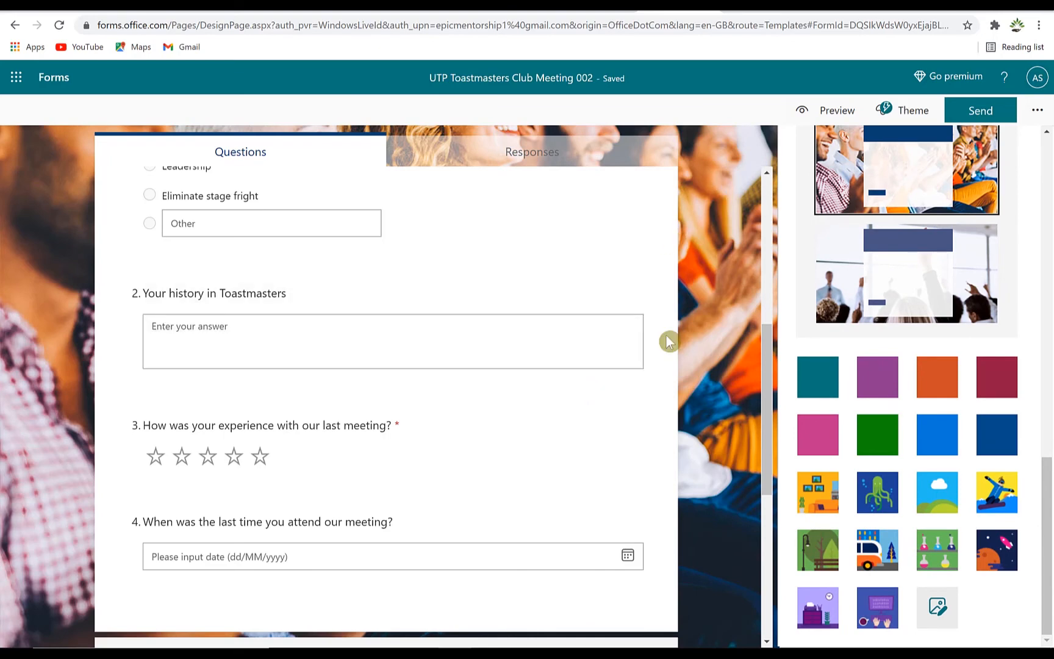
scroll(712, 278, up, 7)
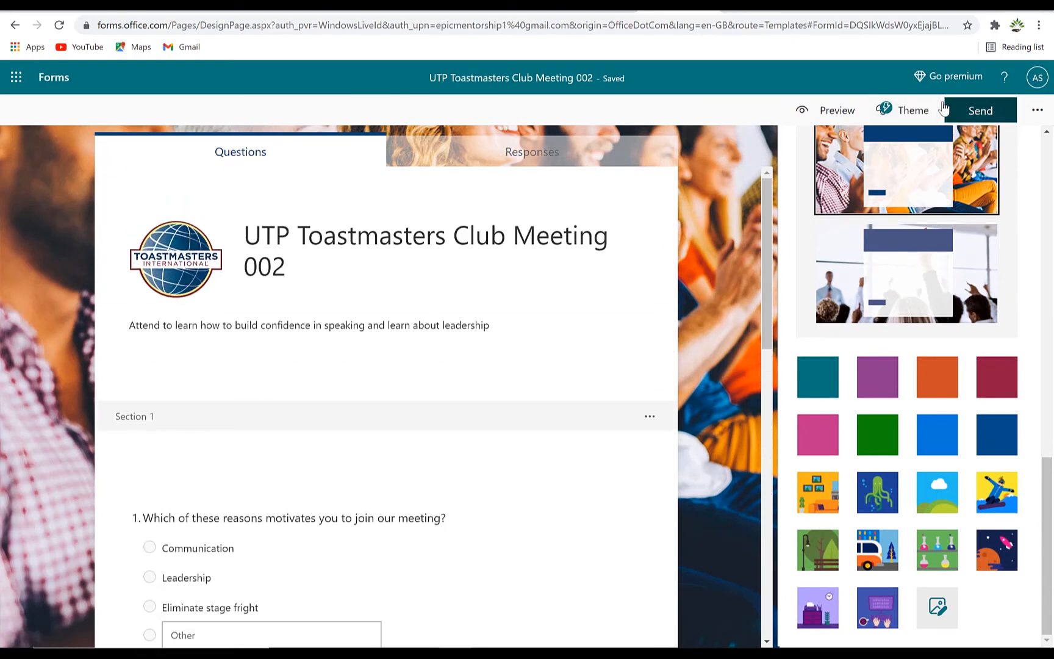
Copy the form's response link from the sharing options and switch it to a shortened URL
click(982, 112)
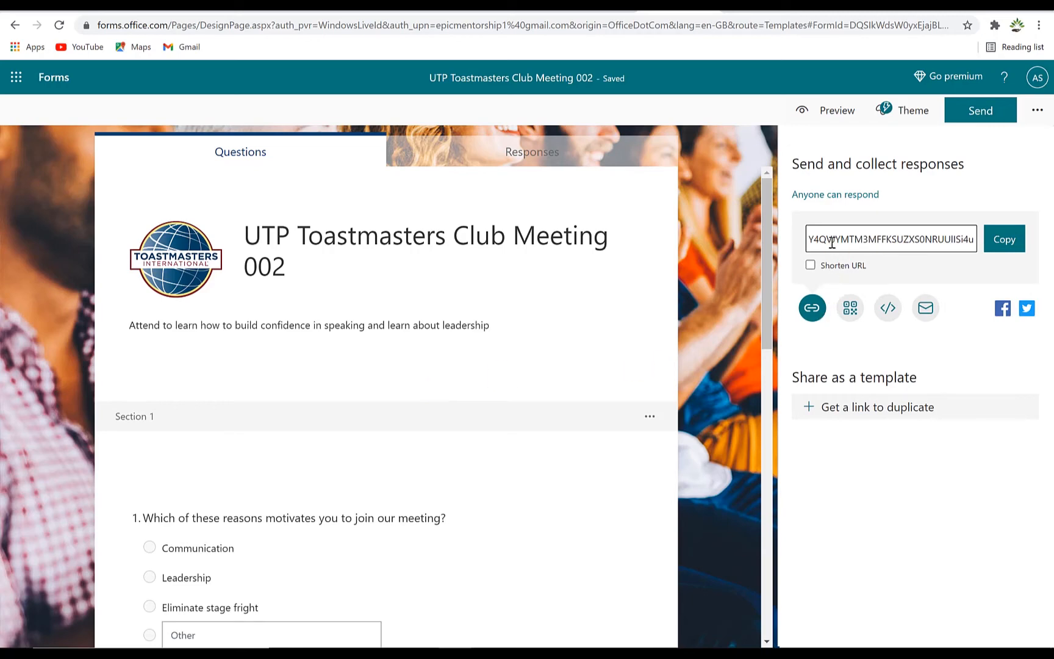
click(1004, 241)
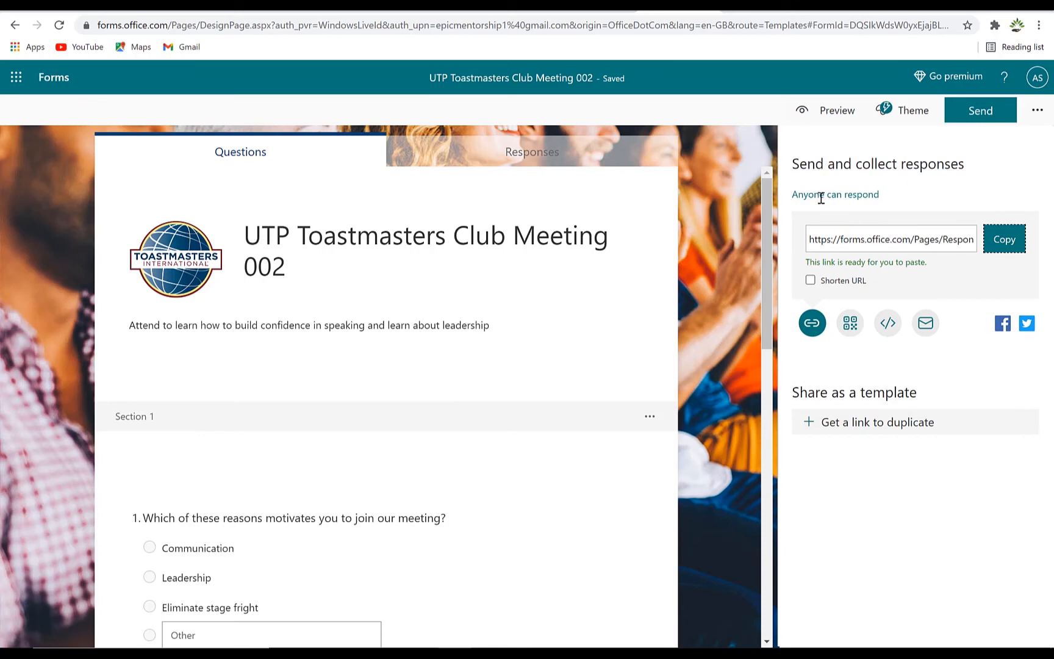
click(810, 280)
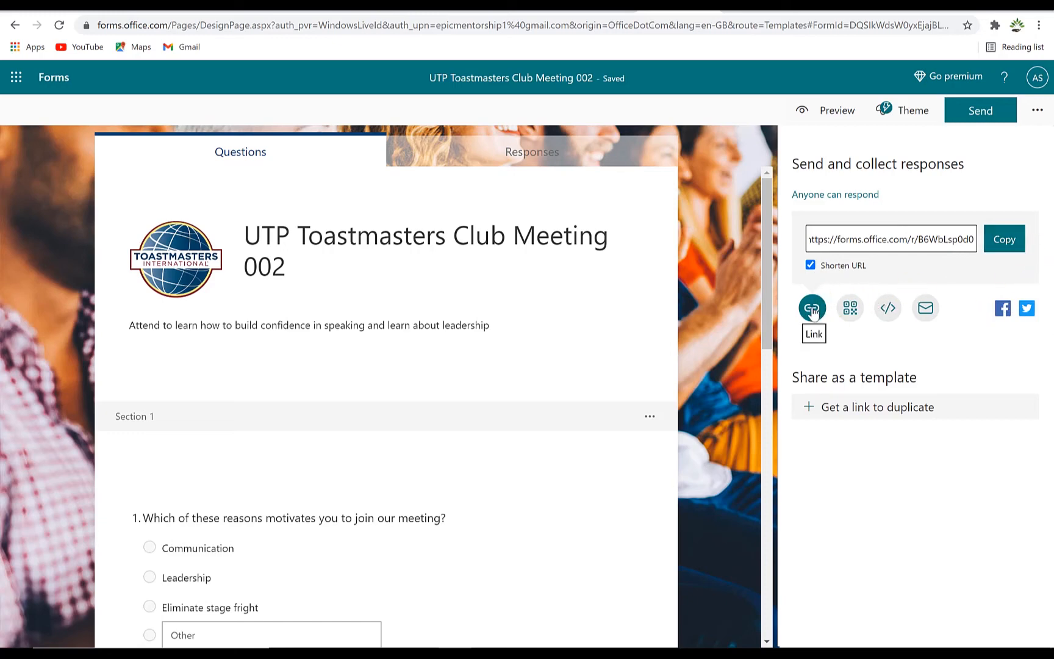
Show the form's QR code for sharing, and copy the embed code for a webpage or Sway
click(850, 308)
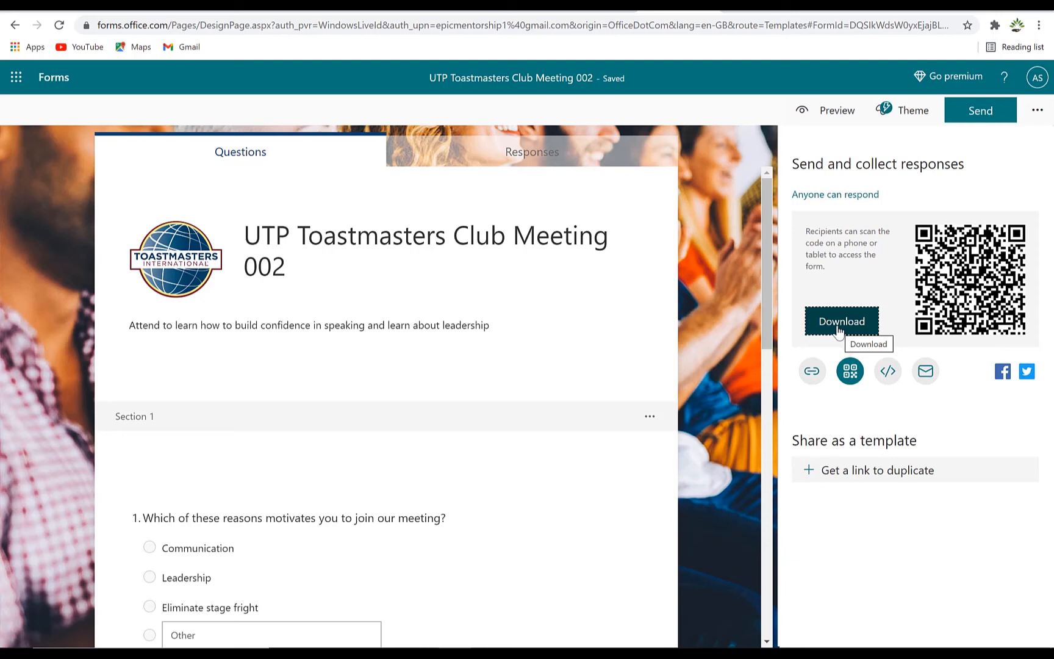
click(886, 378)
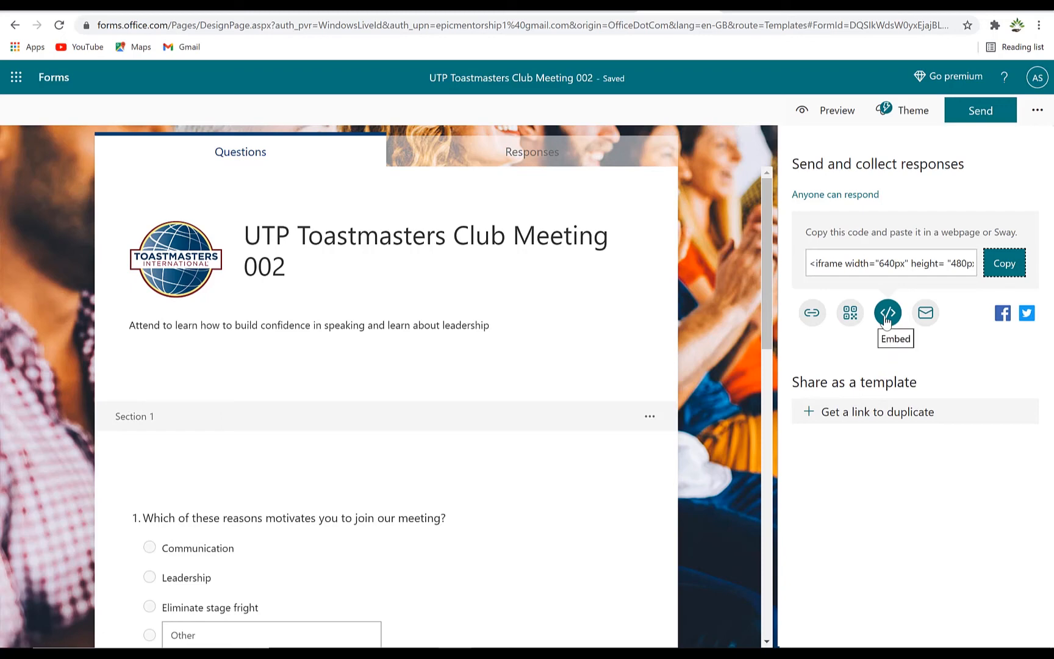
click(1005, 272)
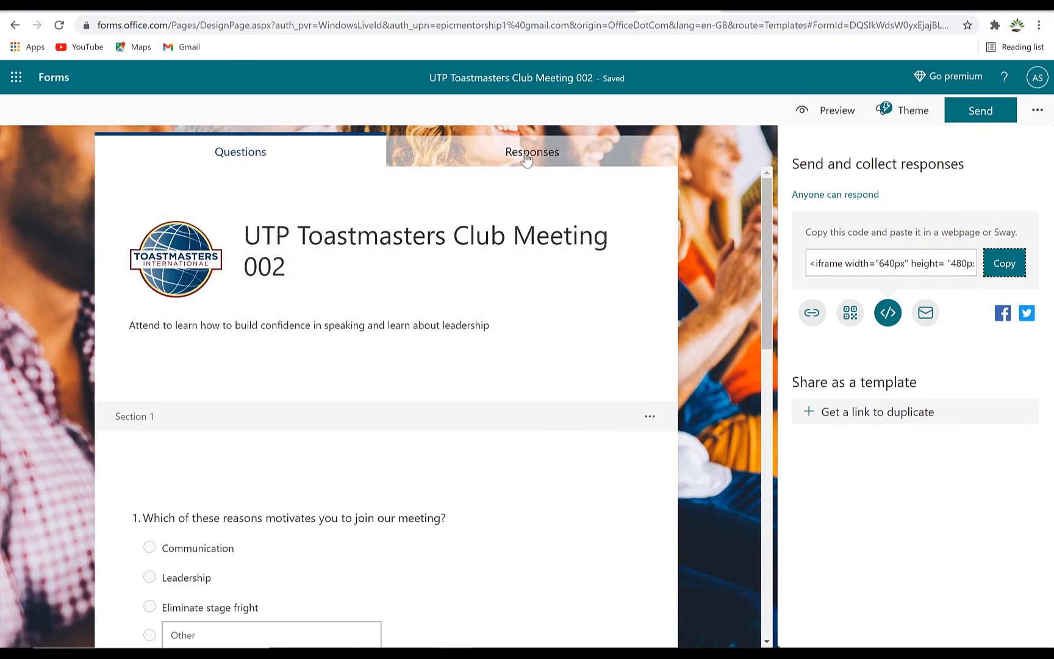
View the response summary for the form
click(526, 153)
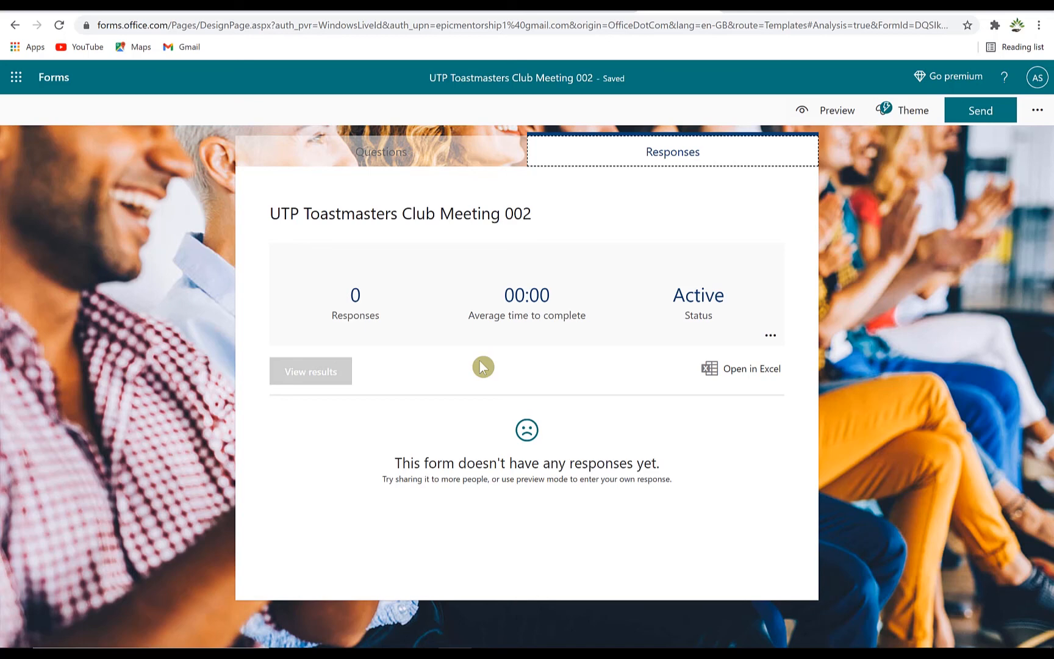
Check the additional options for the form's response summary, including creating a summary link, and return to the form's questions
click(770, 336)
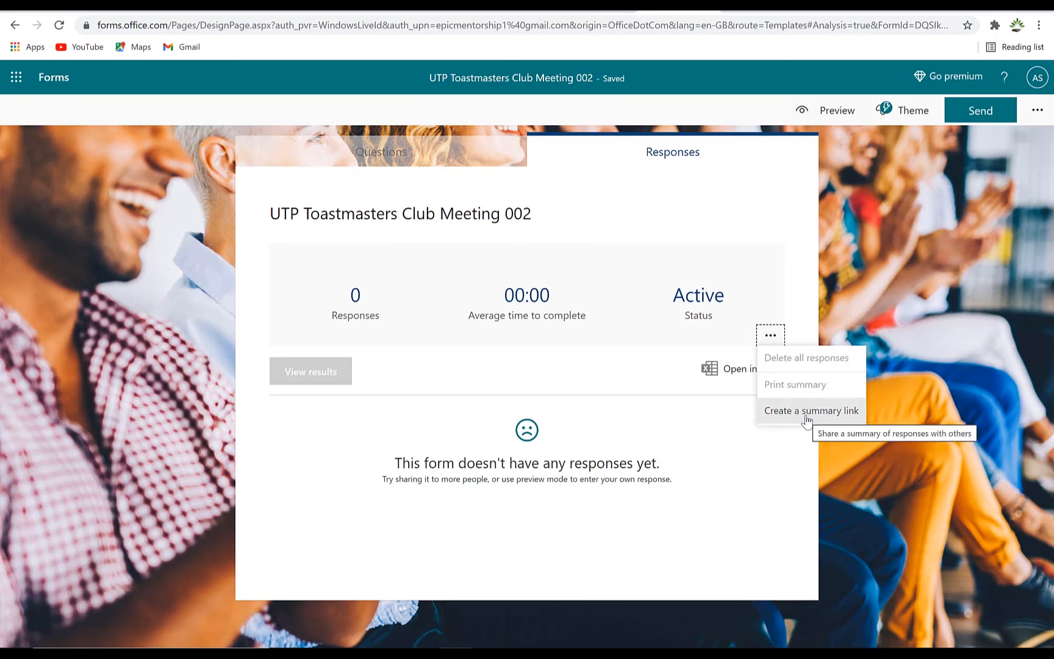
click(727, 440)
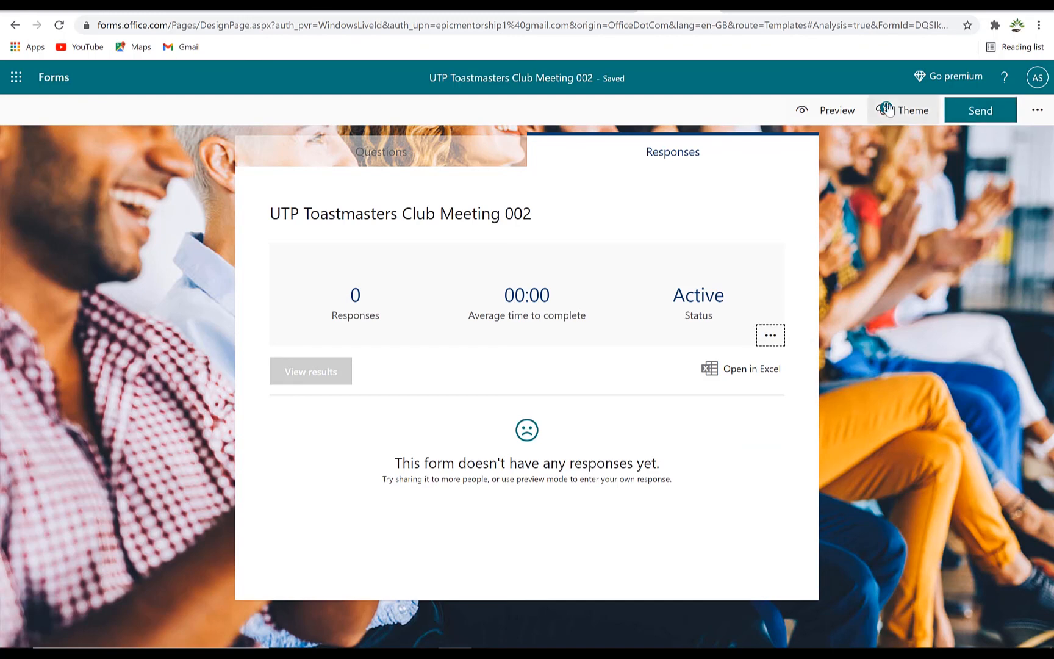
click(466, 154)
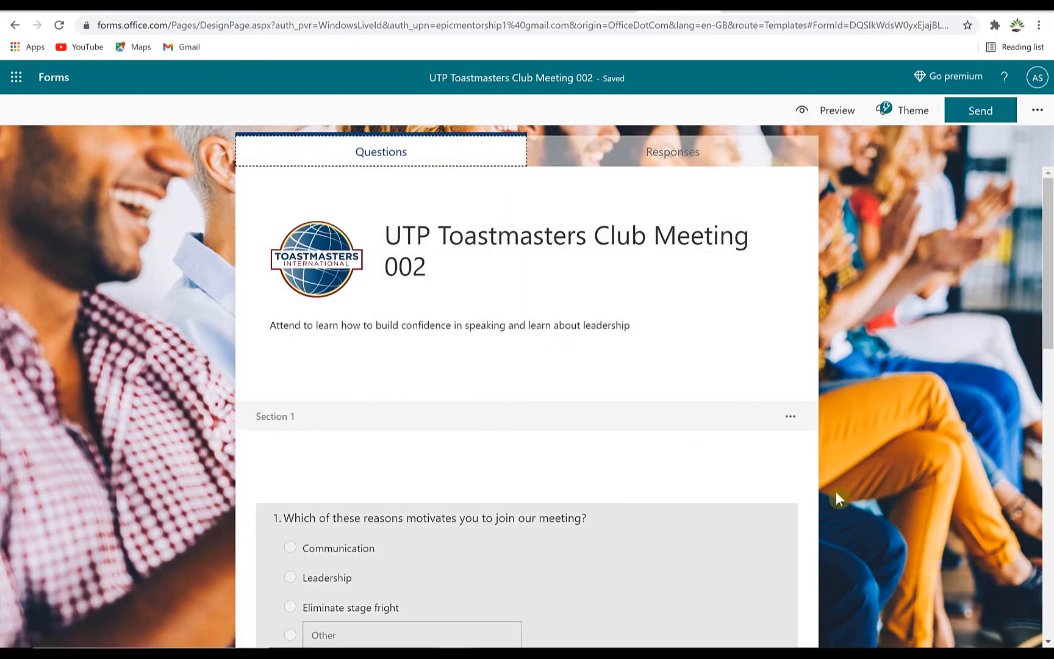
Open the form's settings, turn off accepting responses to see the recipient message option, and turn accepting responses back on
click(1039, 110)
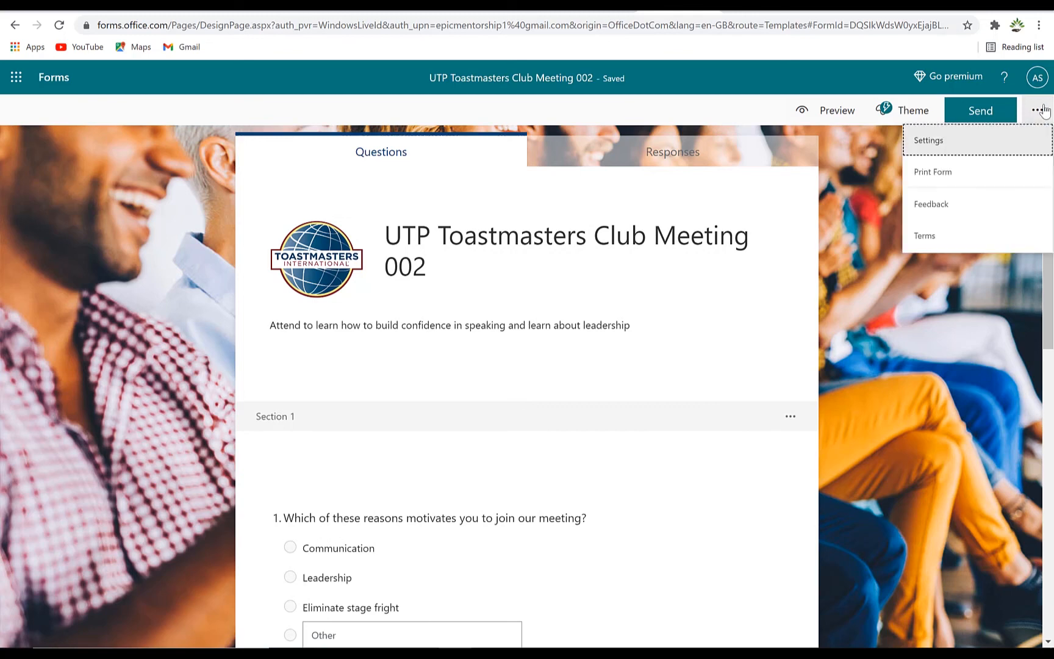
click(944, 143)
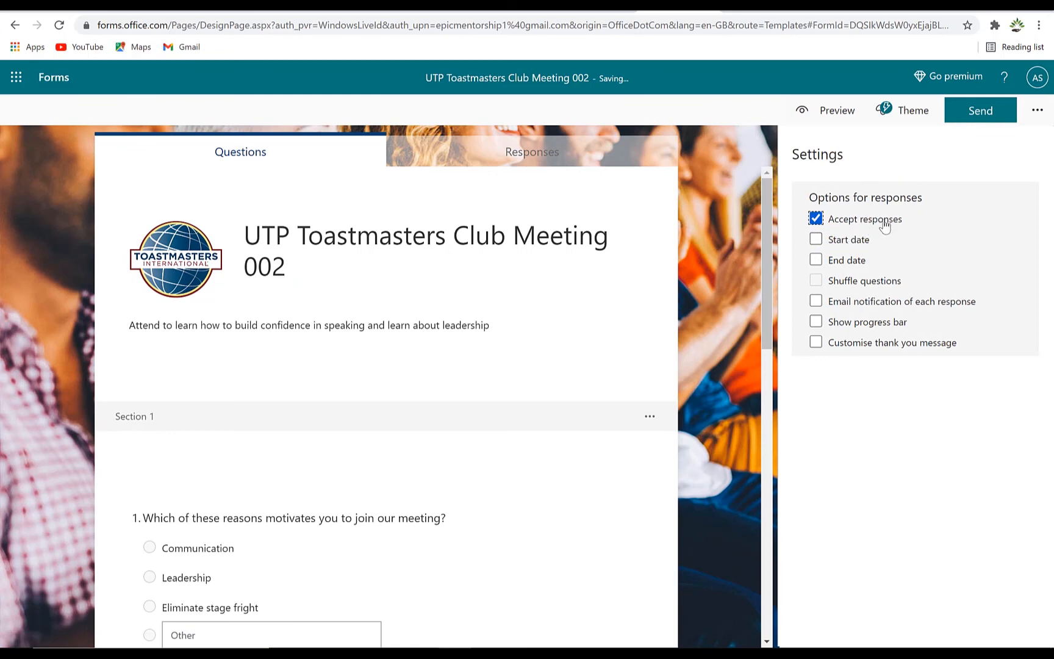
click(817, 218)
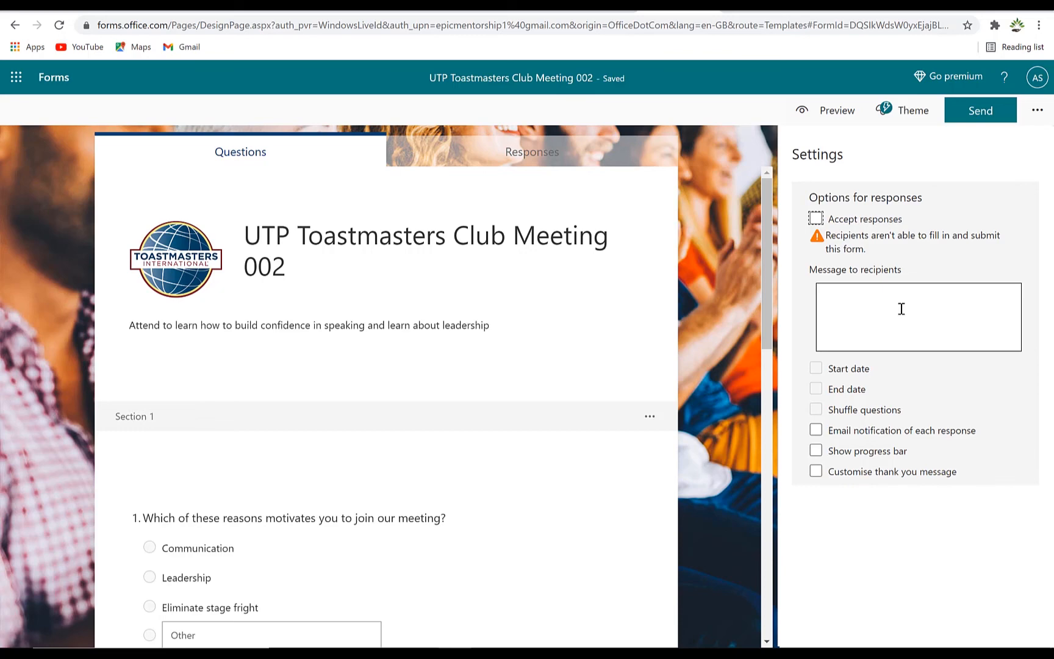
click(816, 219)
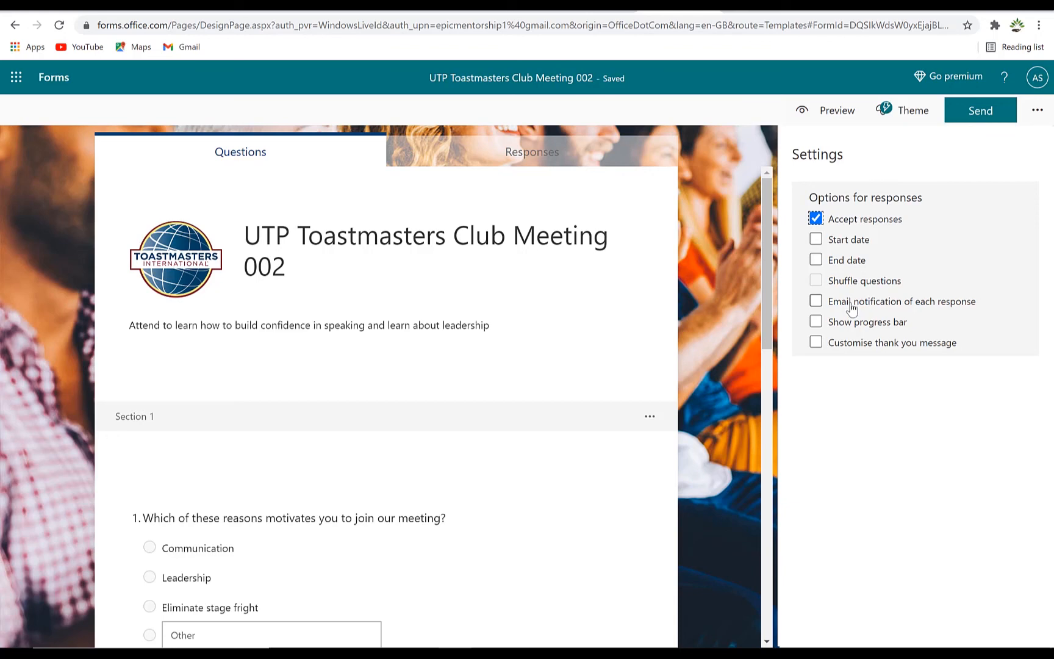
Enable email notification of each response and the customised thank you message, and show the form's additional options
click(816, 302)
click(817, 342)
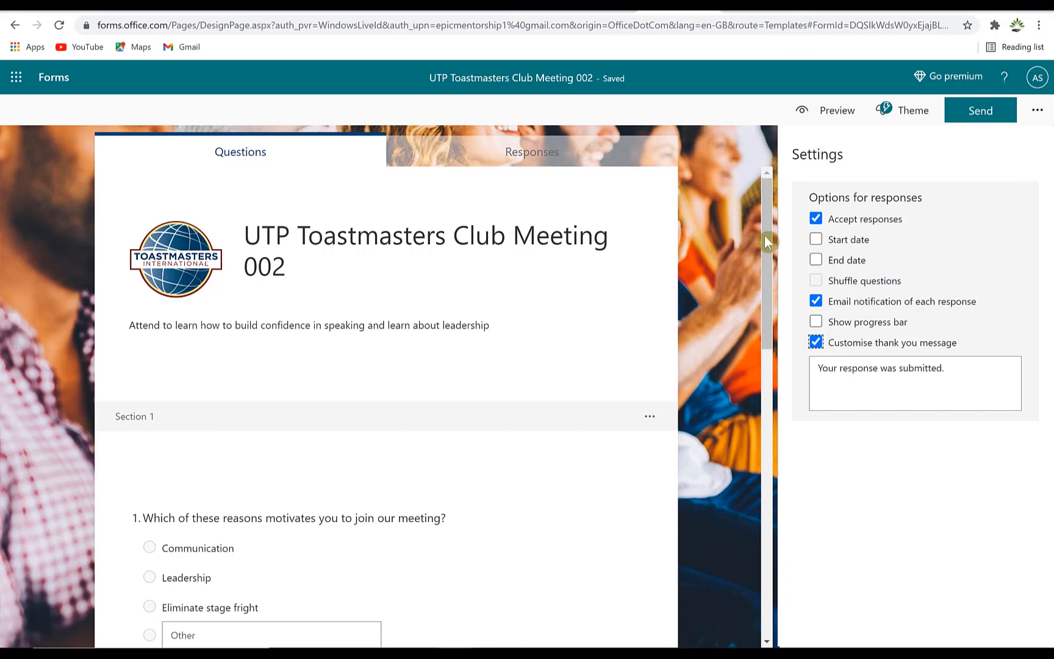
click(1037, 109)
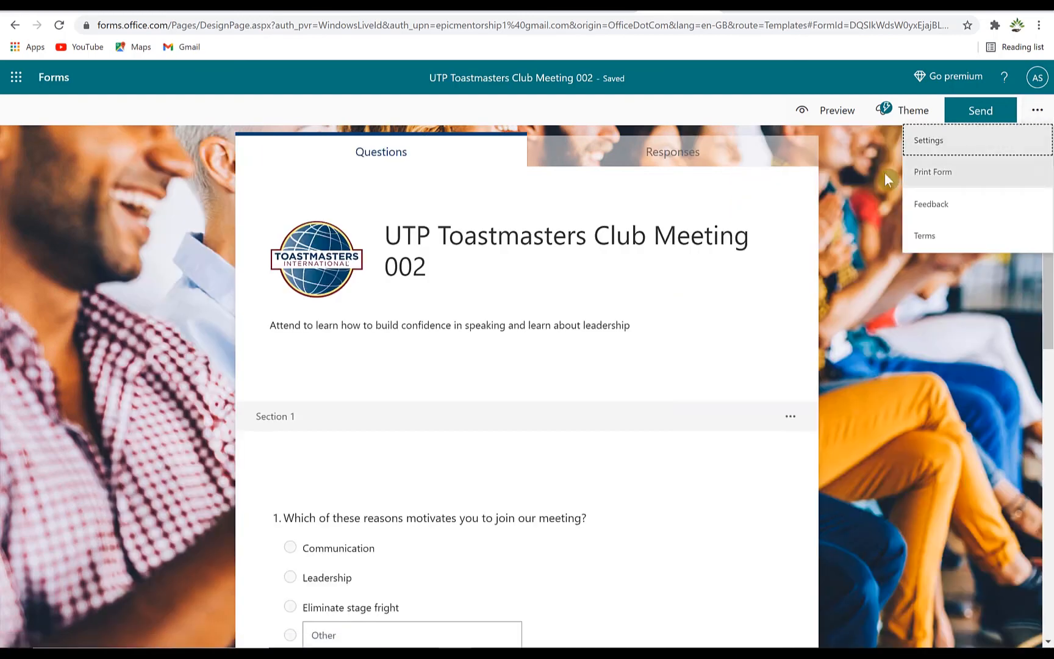